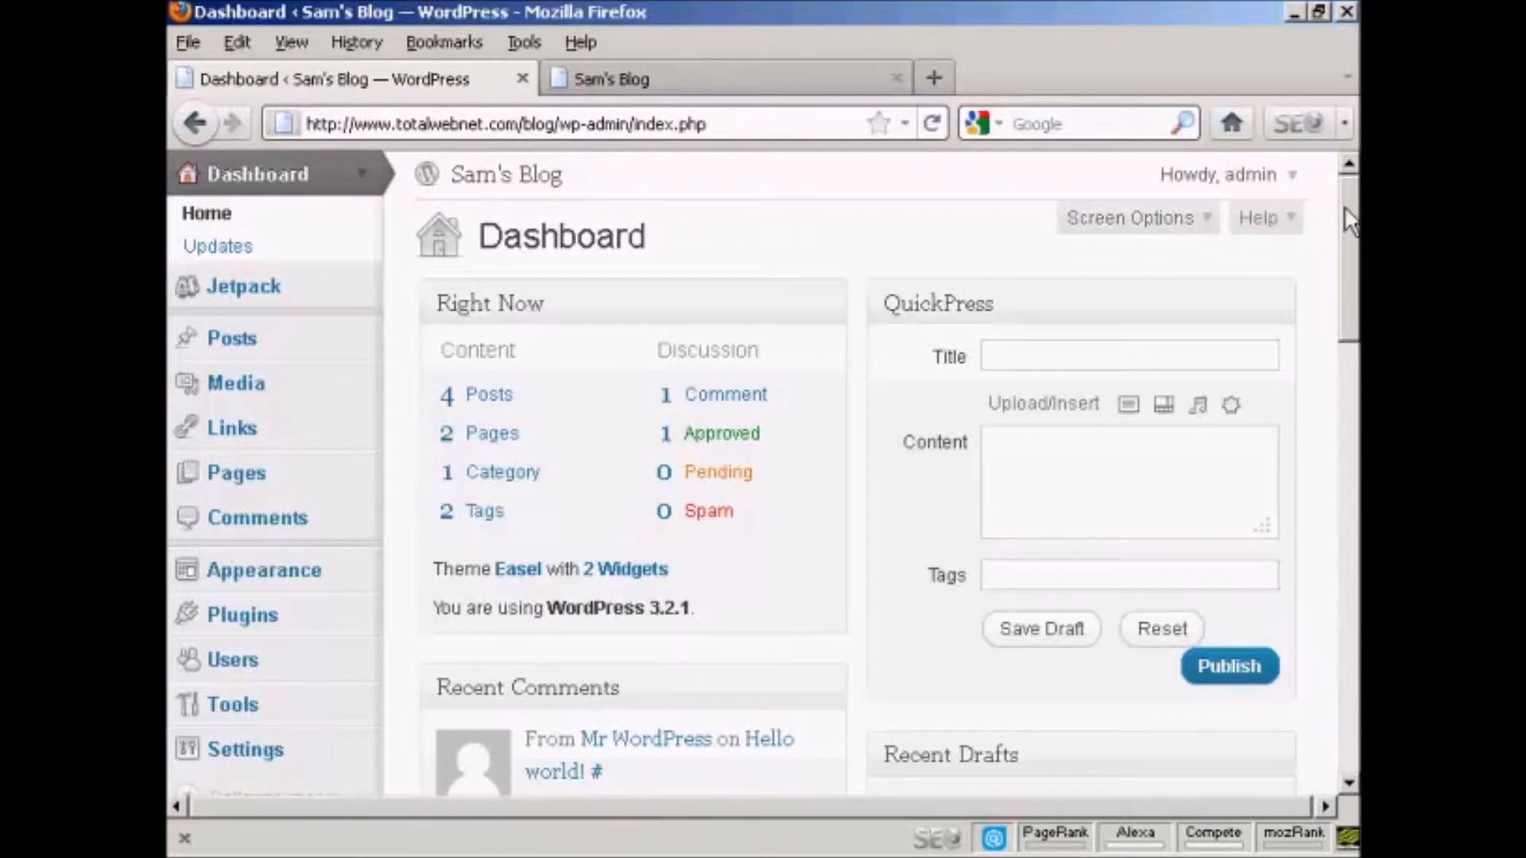
# Scroll down the Dashboard and go to the Users list from the admin menu.
pyautogui.scroll(-3, 1349, 306)
pyautogui.scroll(-4, 1349, 306)
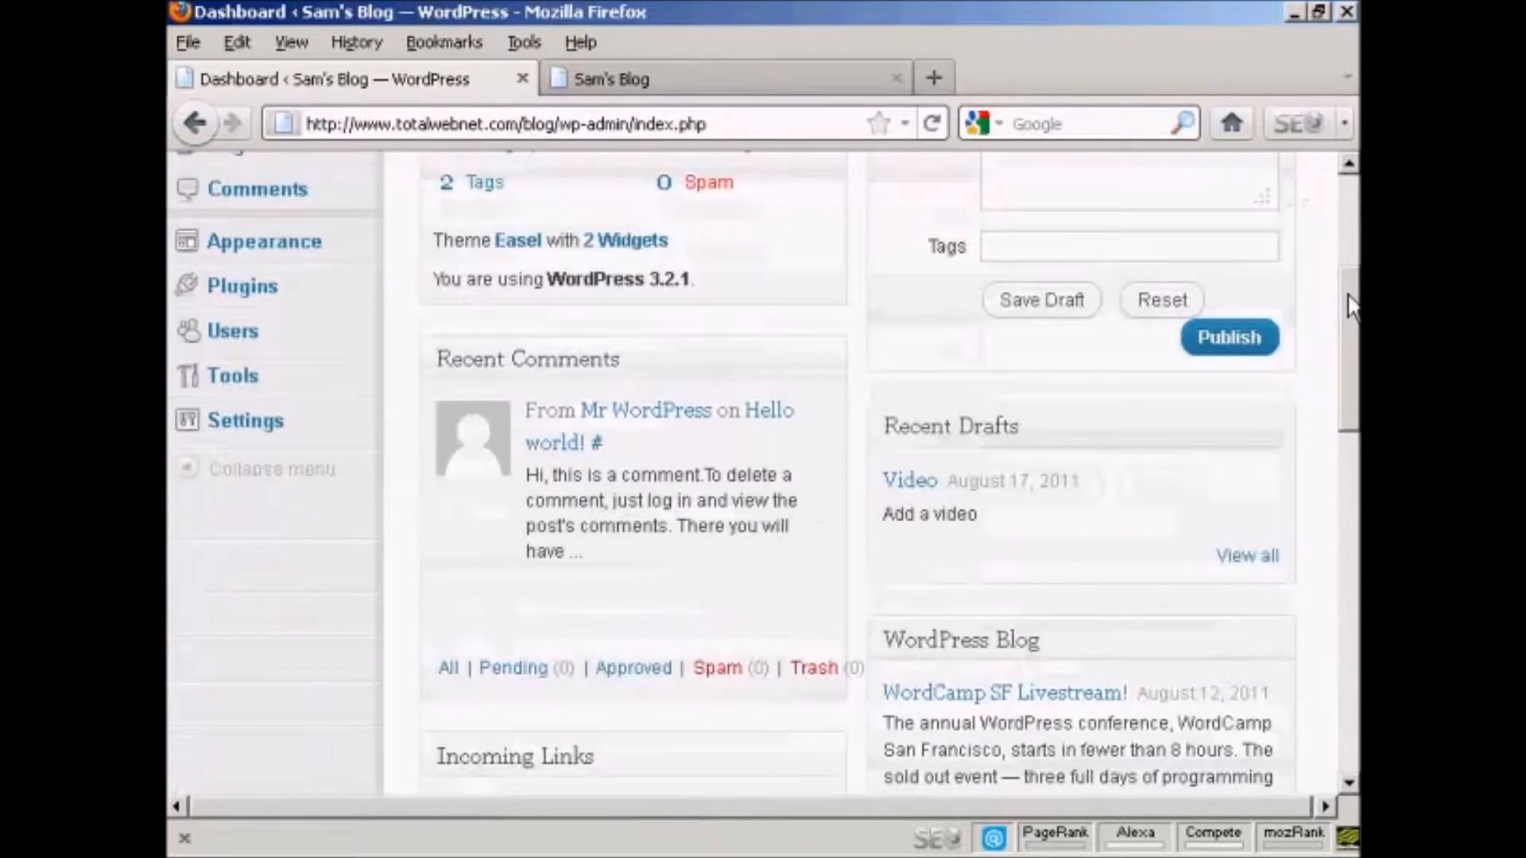
pyautogui.click(233, 332)
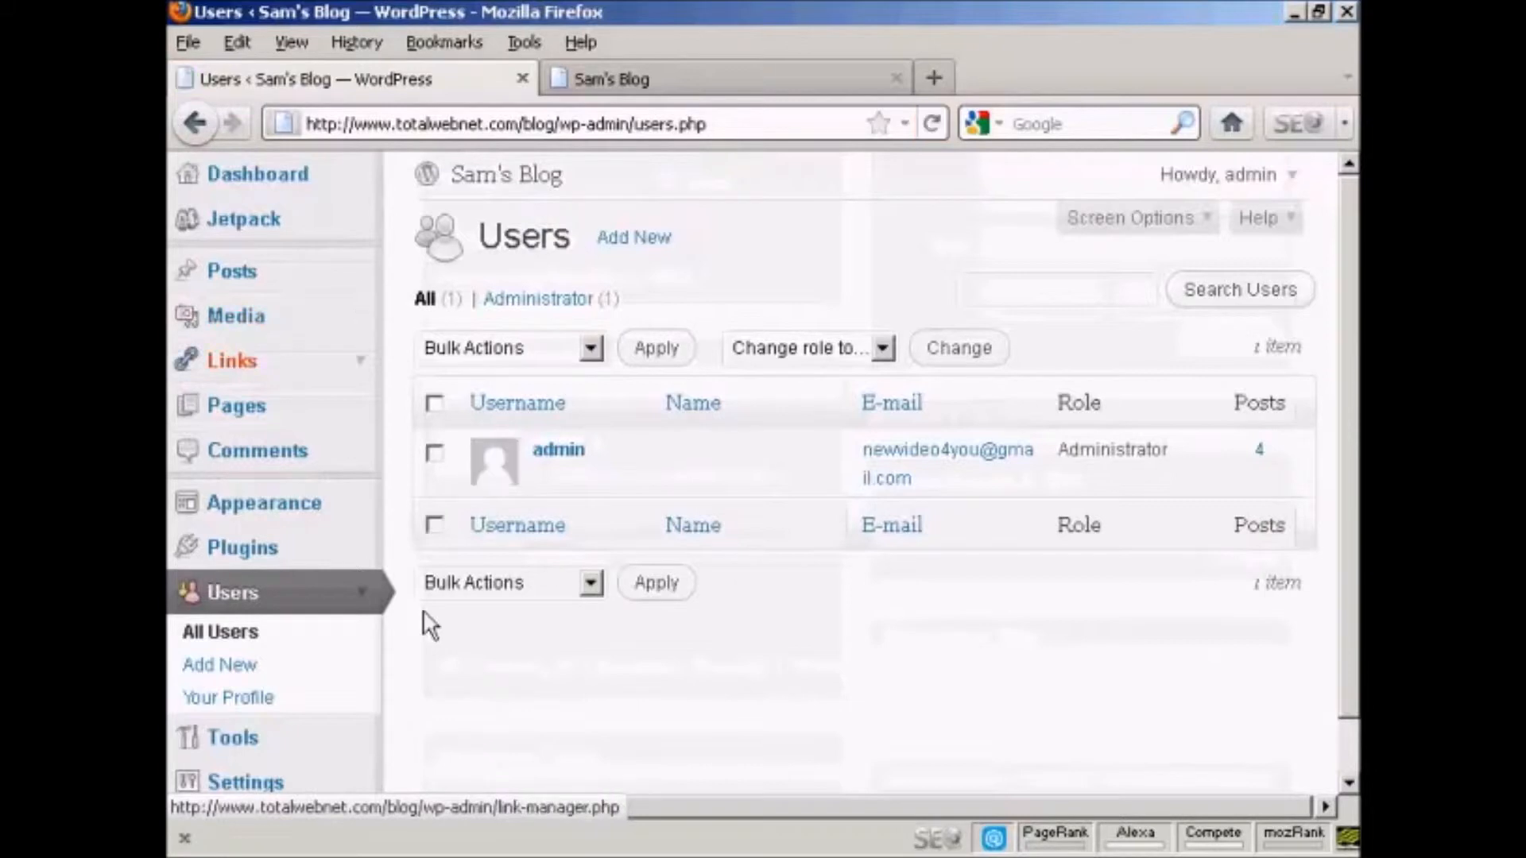
# Open Add New under Users and place the cursor in the Username field.
pyautogui.scroll(-2, 398, 612)
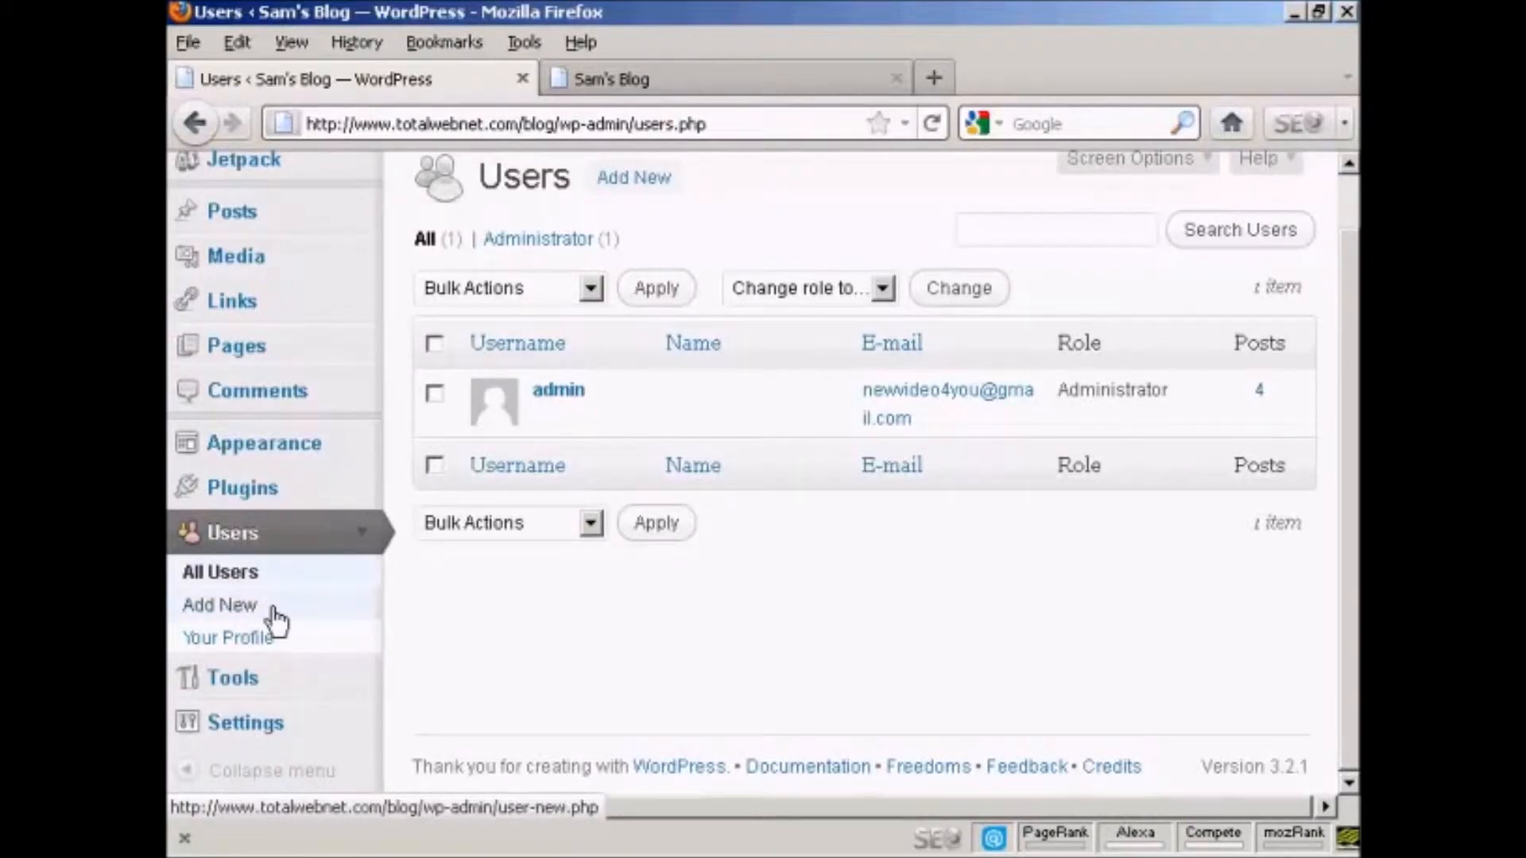
pyautogui.click(220, 612)
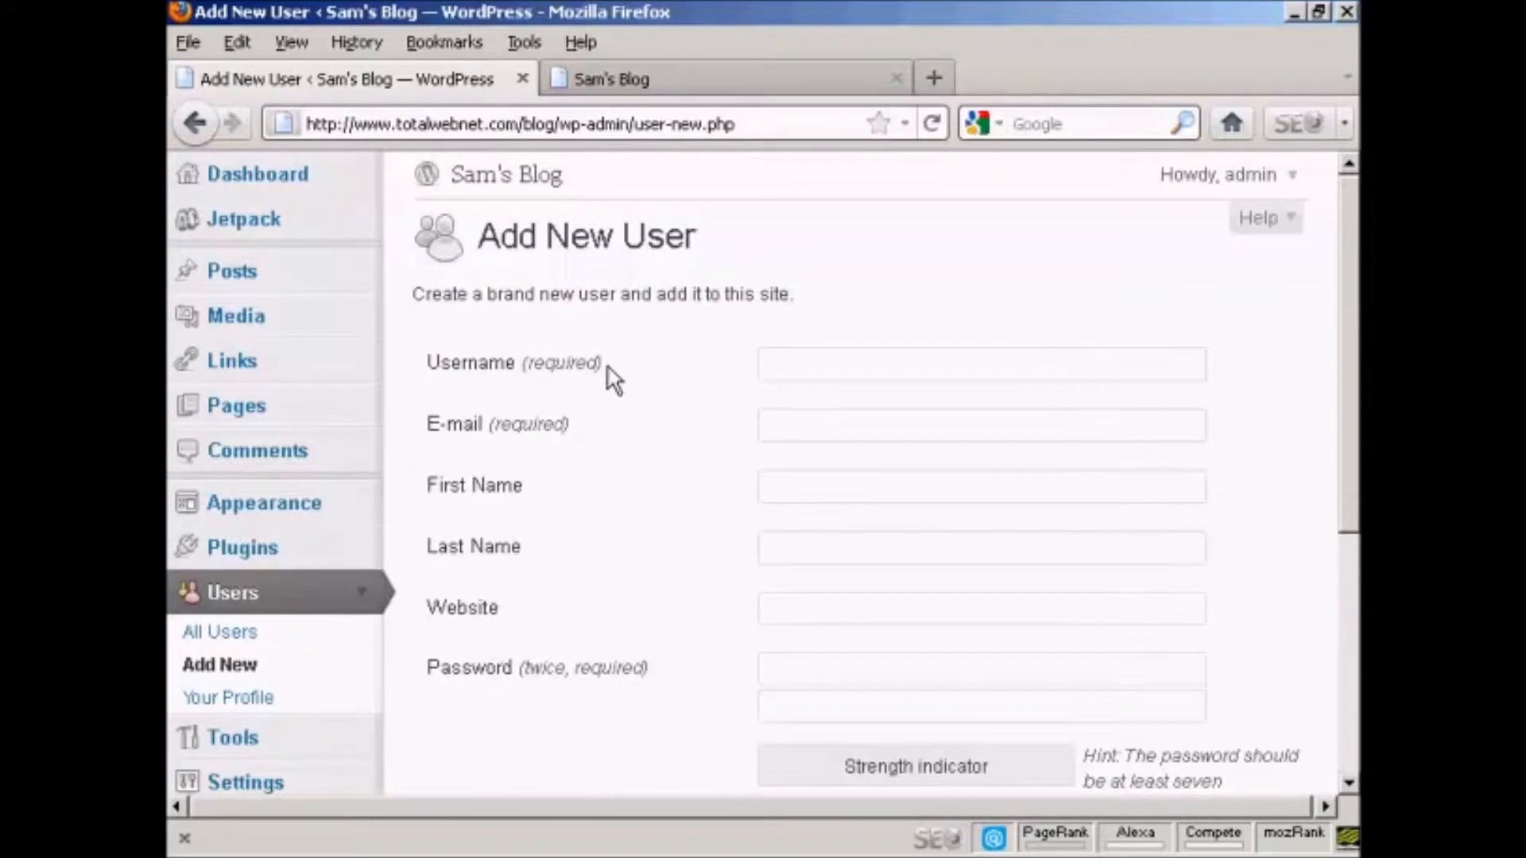
pyautogui.click(582, 372)
# Enter the new user's username, e-mail address, first name and last name.
pyautogui.write('Fred')
pyautogui.click(785, 423)
pyautogui.write('fred@')
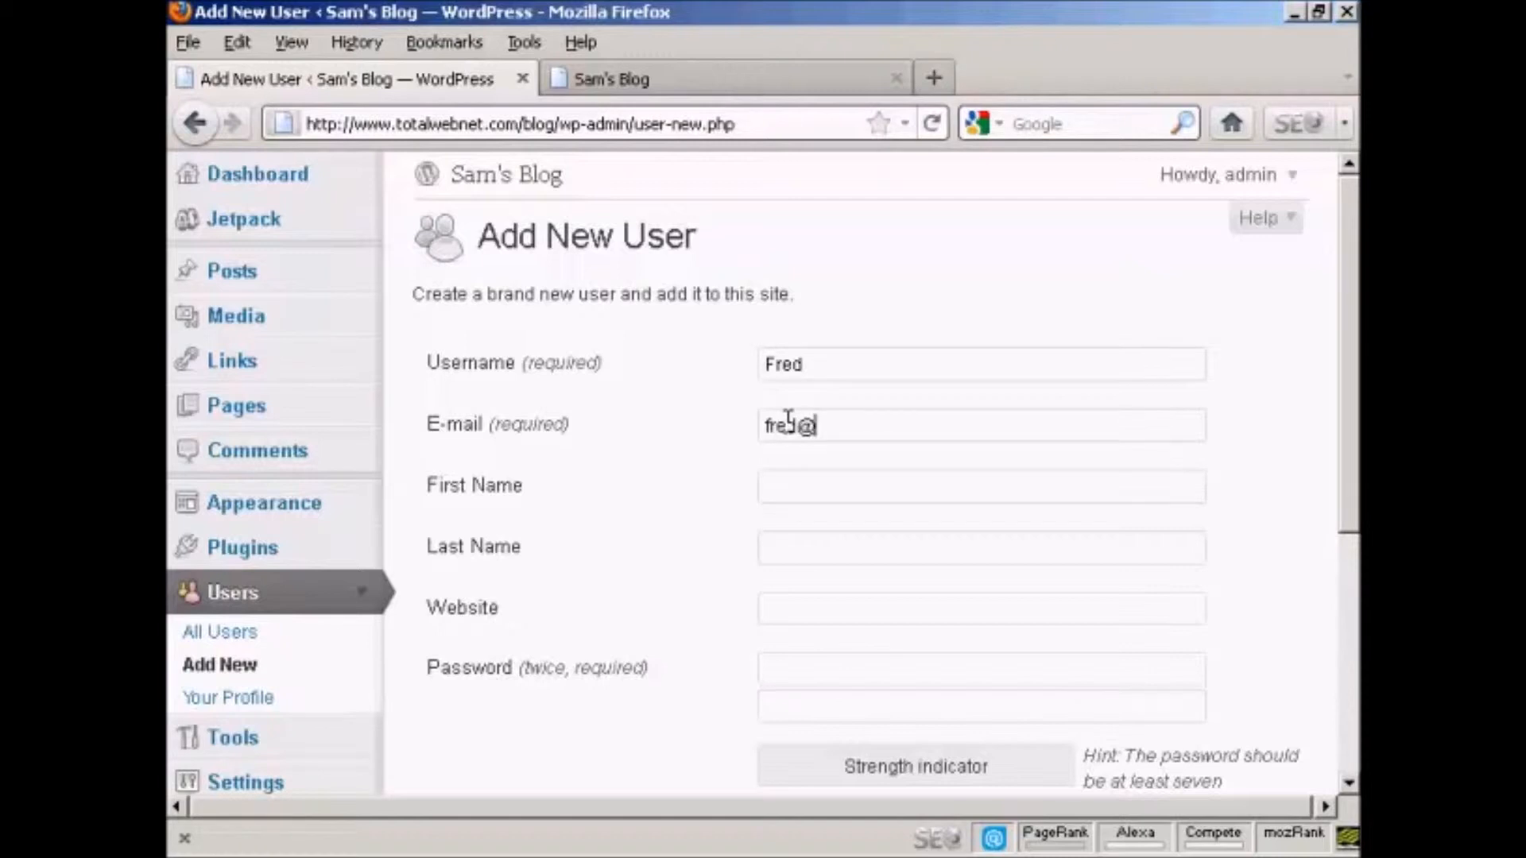
pyautogui.write('yoursite.com')
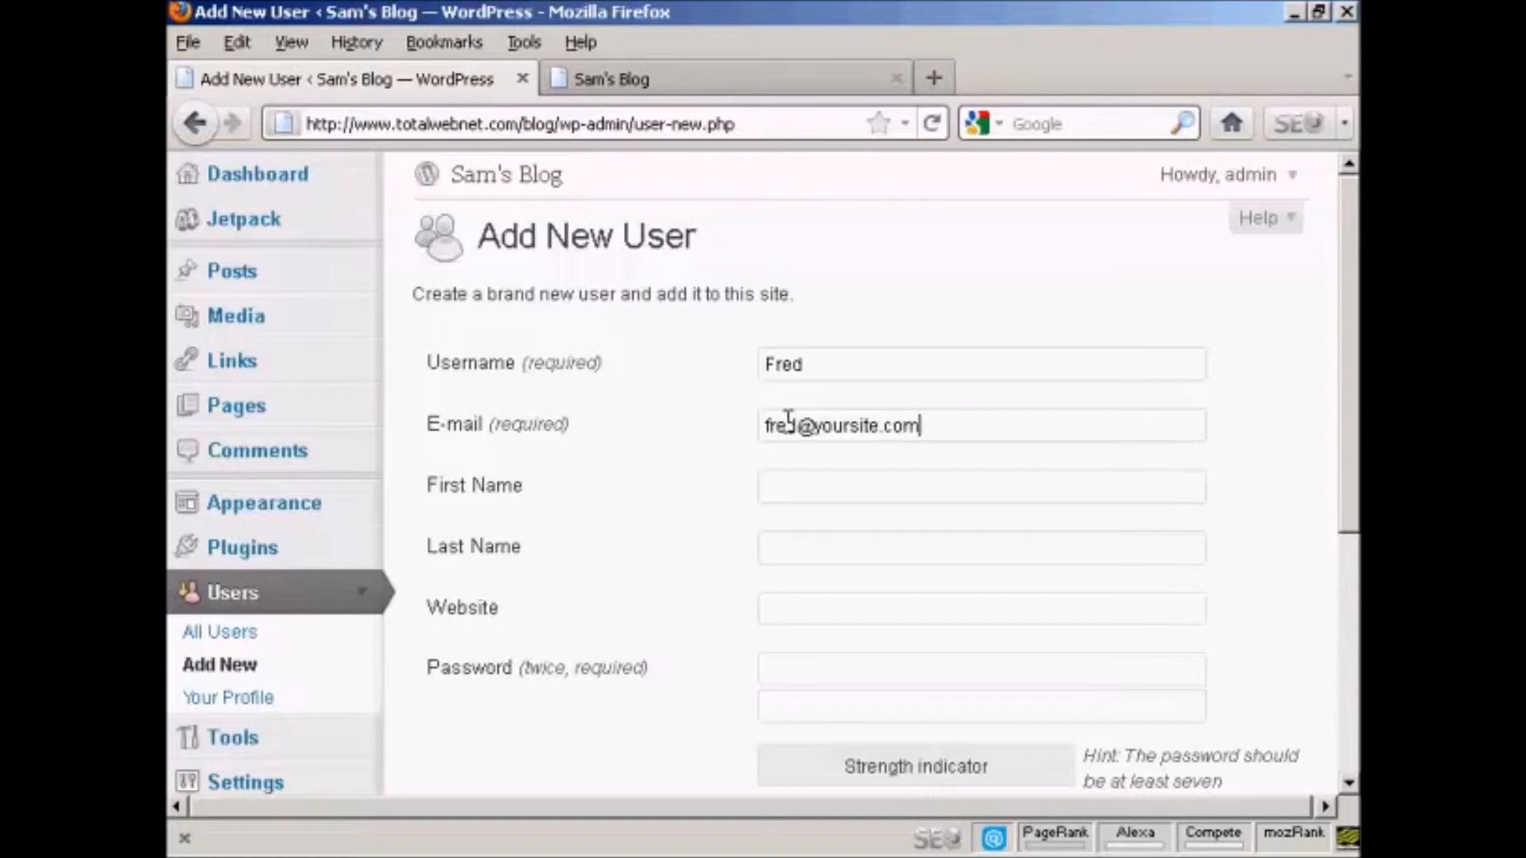
pyautogui.click(802, 483)
pyautogui.write('Fred')
pyautogui.click(800, 550)
pyautogui.write('Smith')
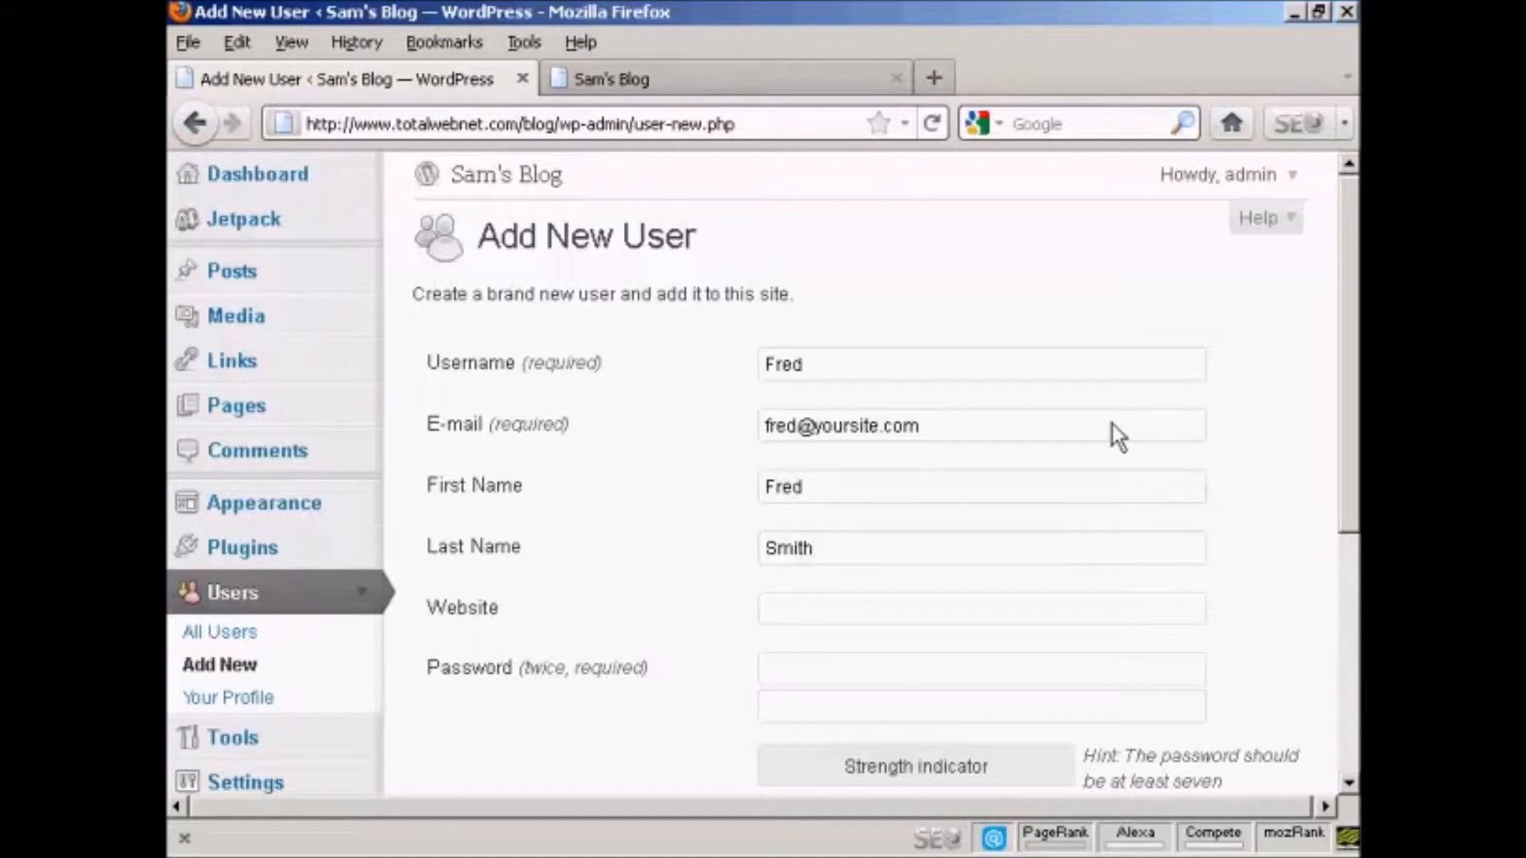
# Enter the new user's password and type it again in the confirmation box.
pyautogui.scroll(-4, 1358, 349)
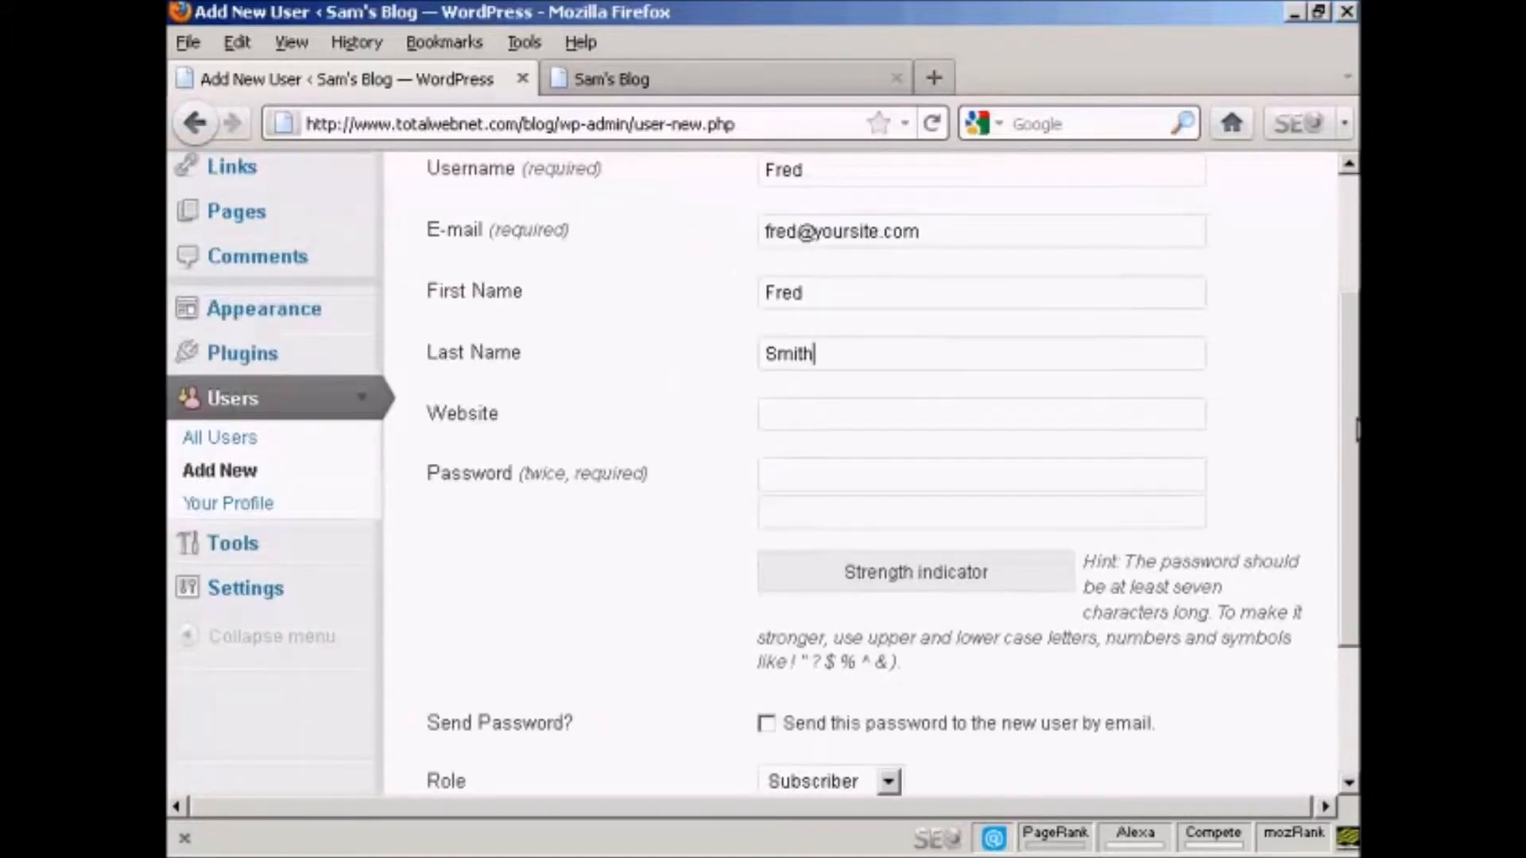
pyautogui.click(782, 474)
pyautogui.write('••••••')
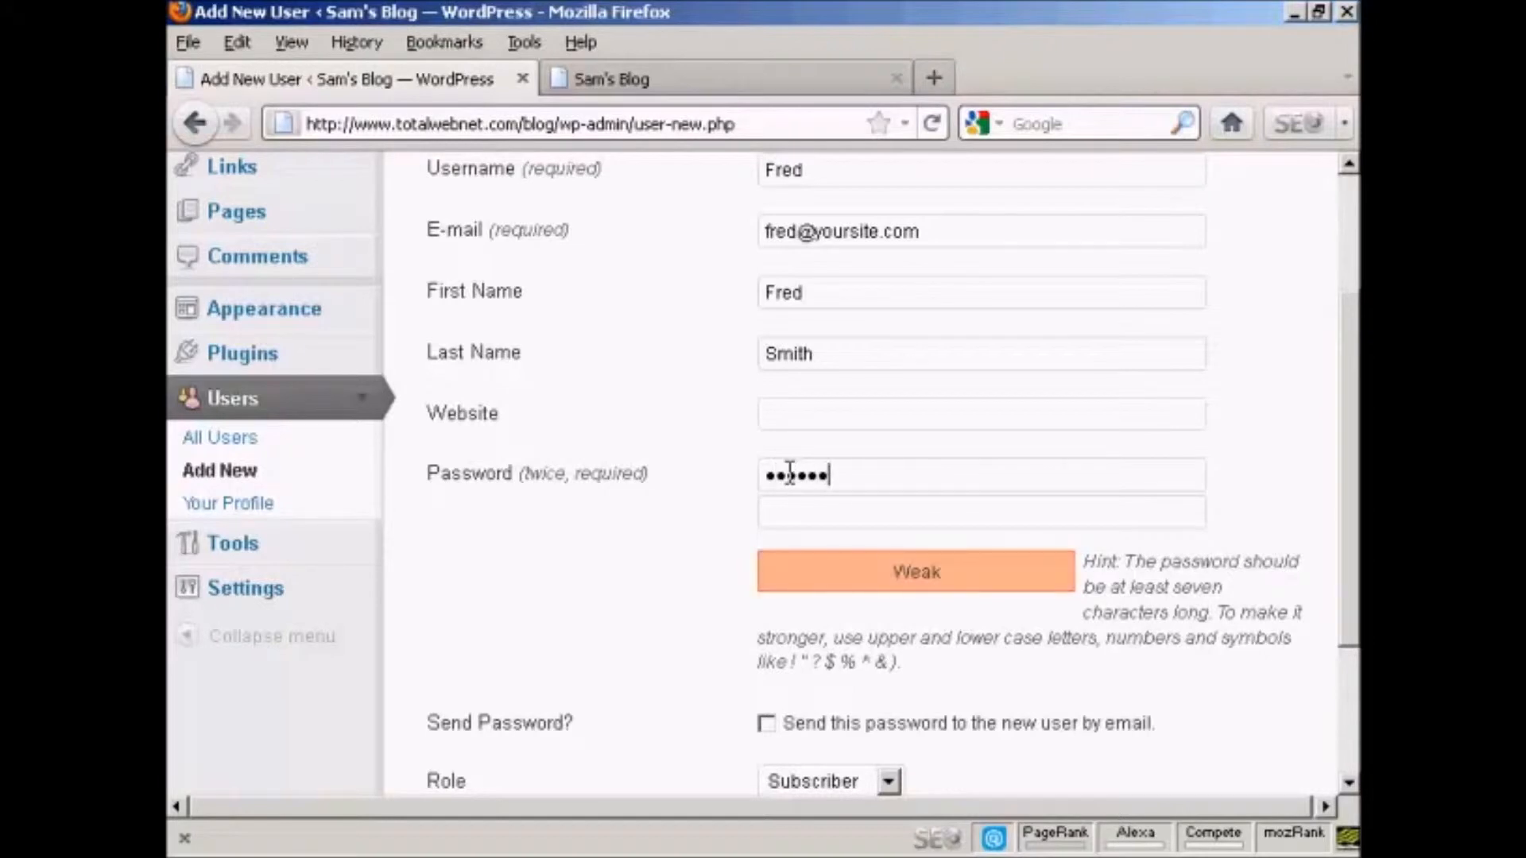
pyautogui.write('••')
pyautogui.click(791, 501)
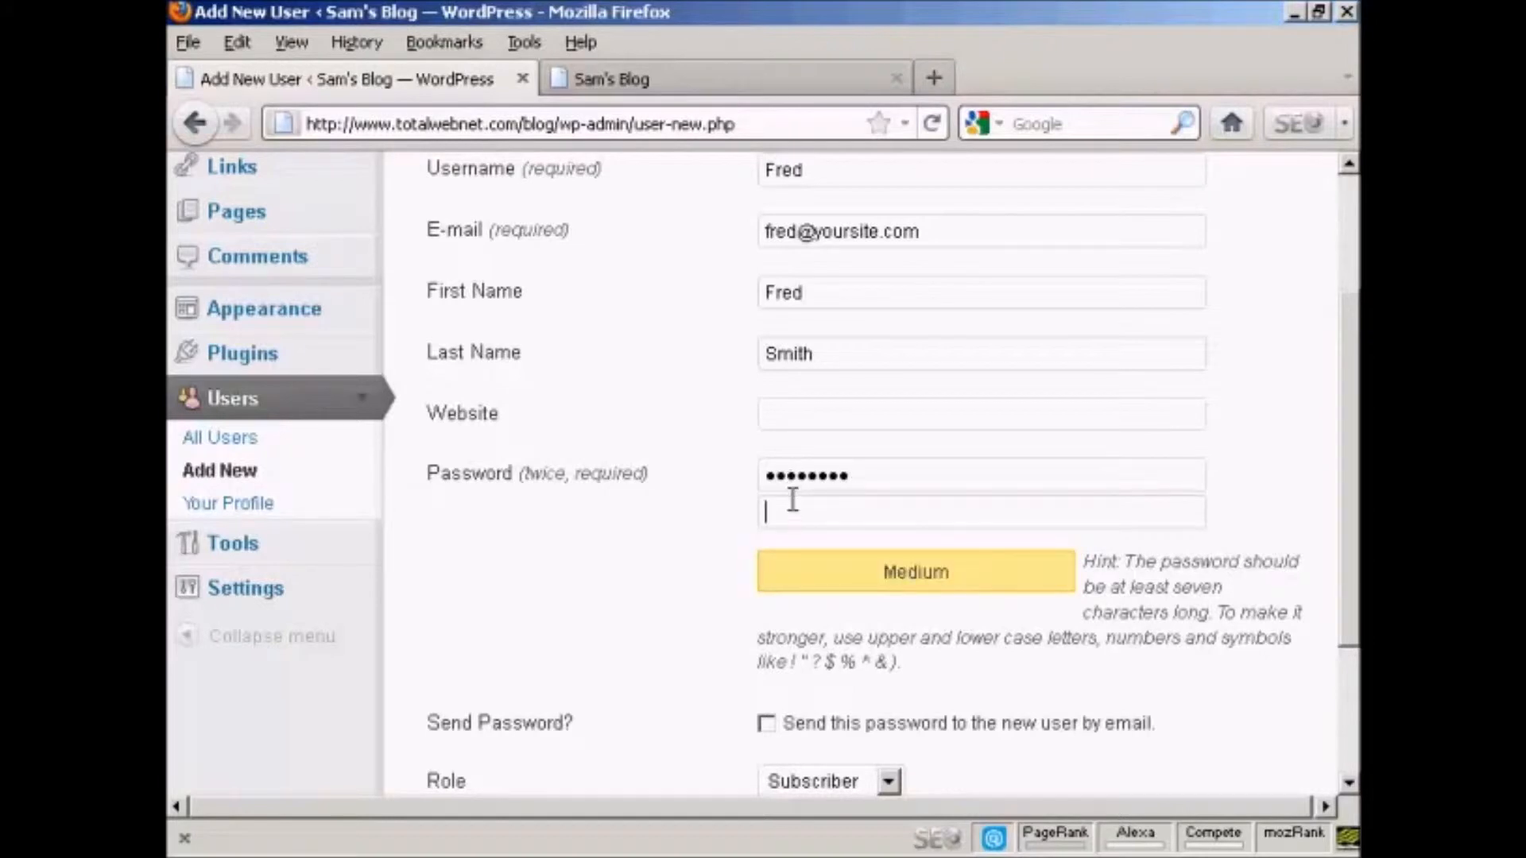
pyautogui.write('•••••••')
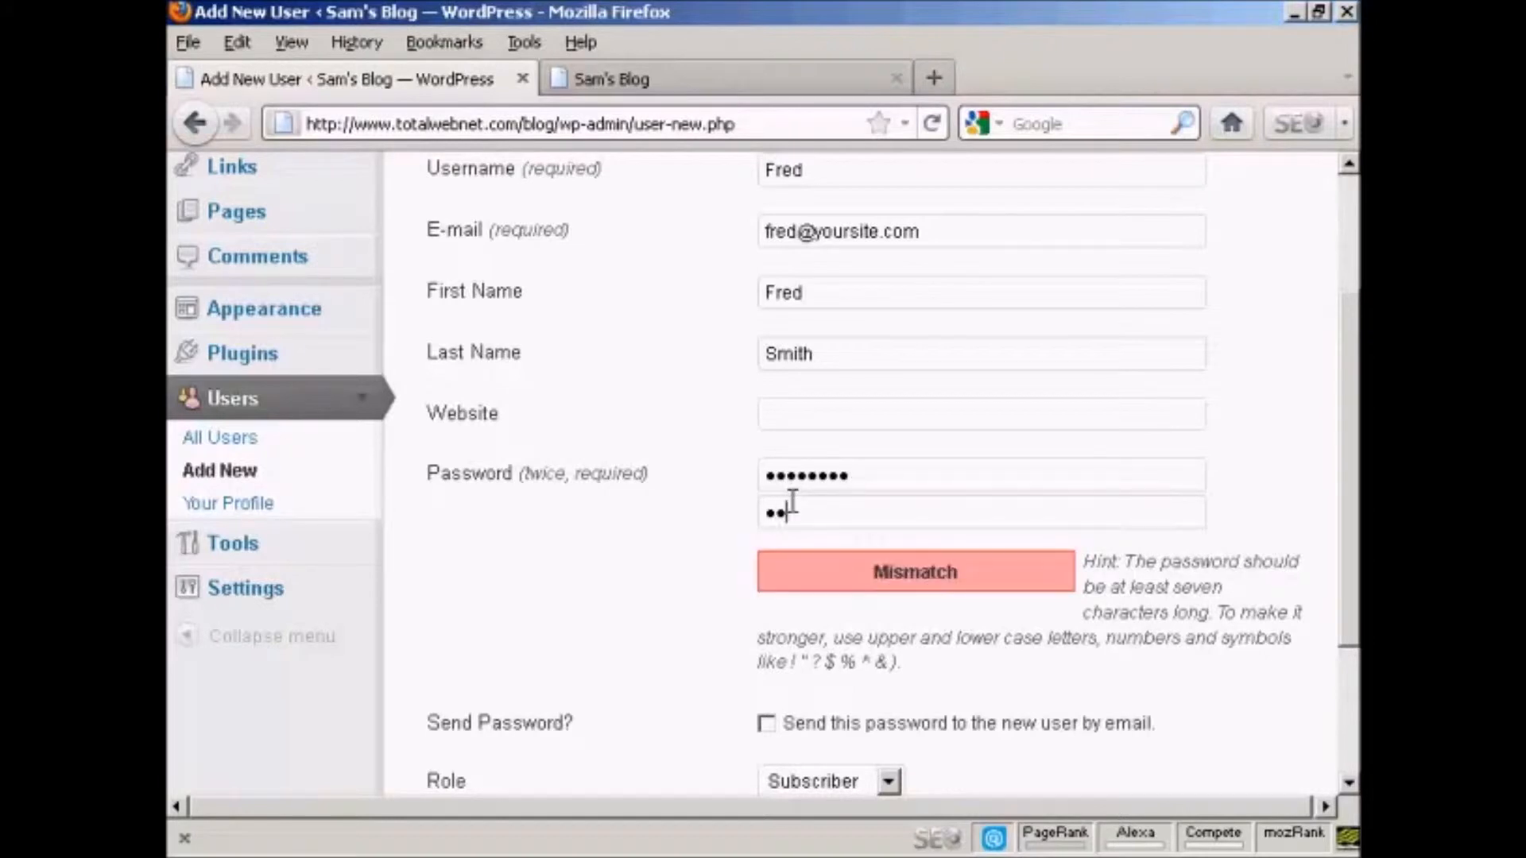
pyautogui.write('••')
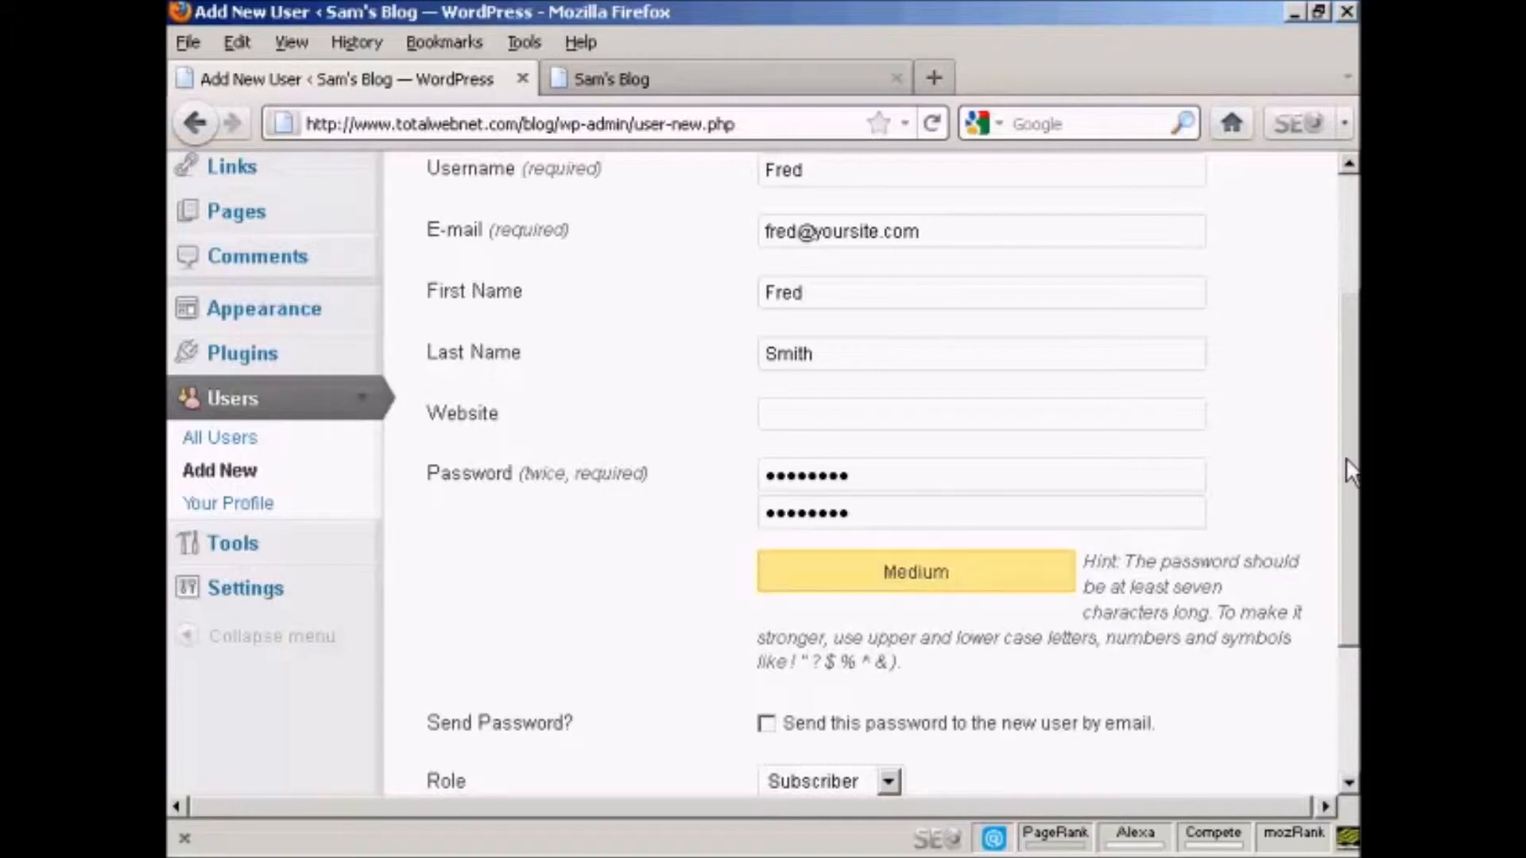
# Pick Author from the Role dropdown and submit with Add New User.
pyautogui.scroll(-4, 1351, 477)
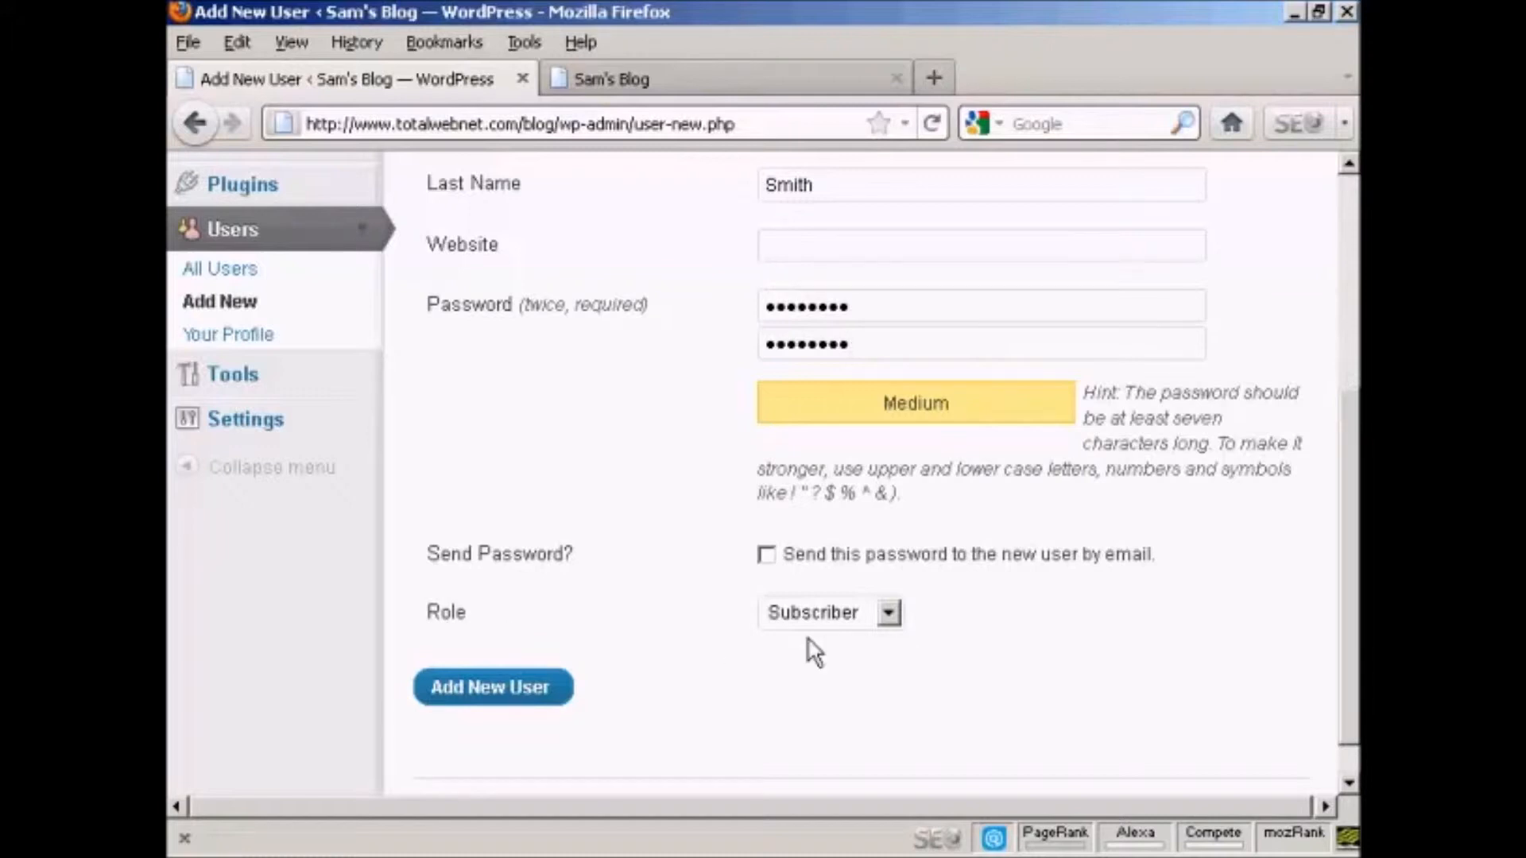
pyautogui.click(890, 614)
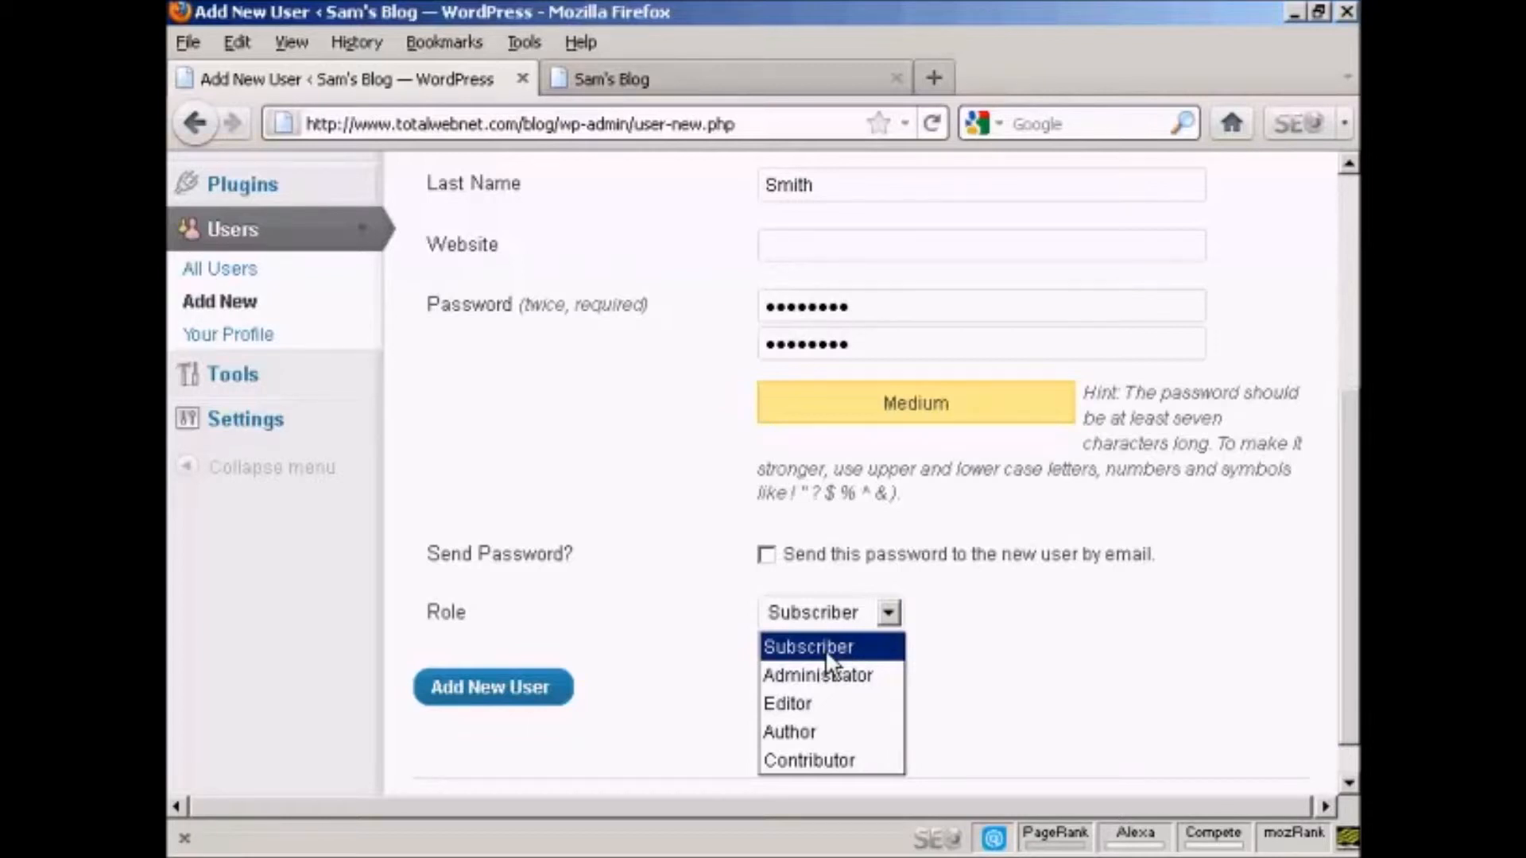
pyautogui.click(826, 733)
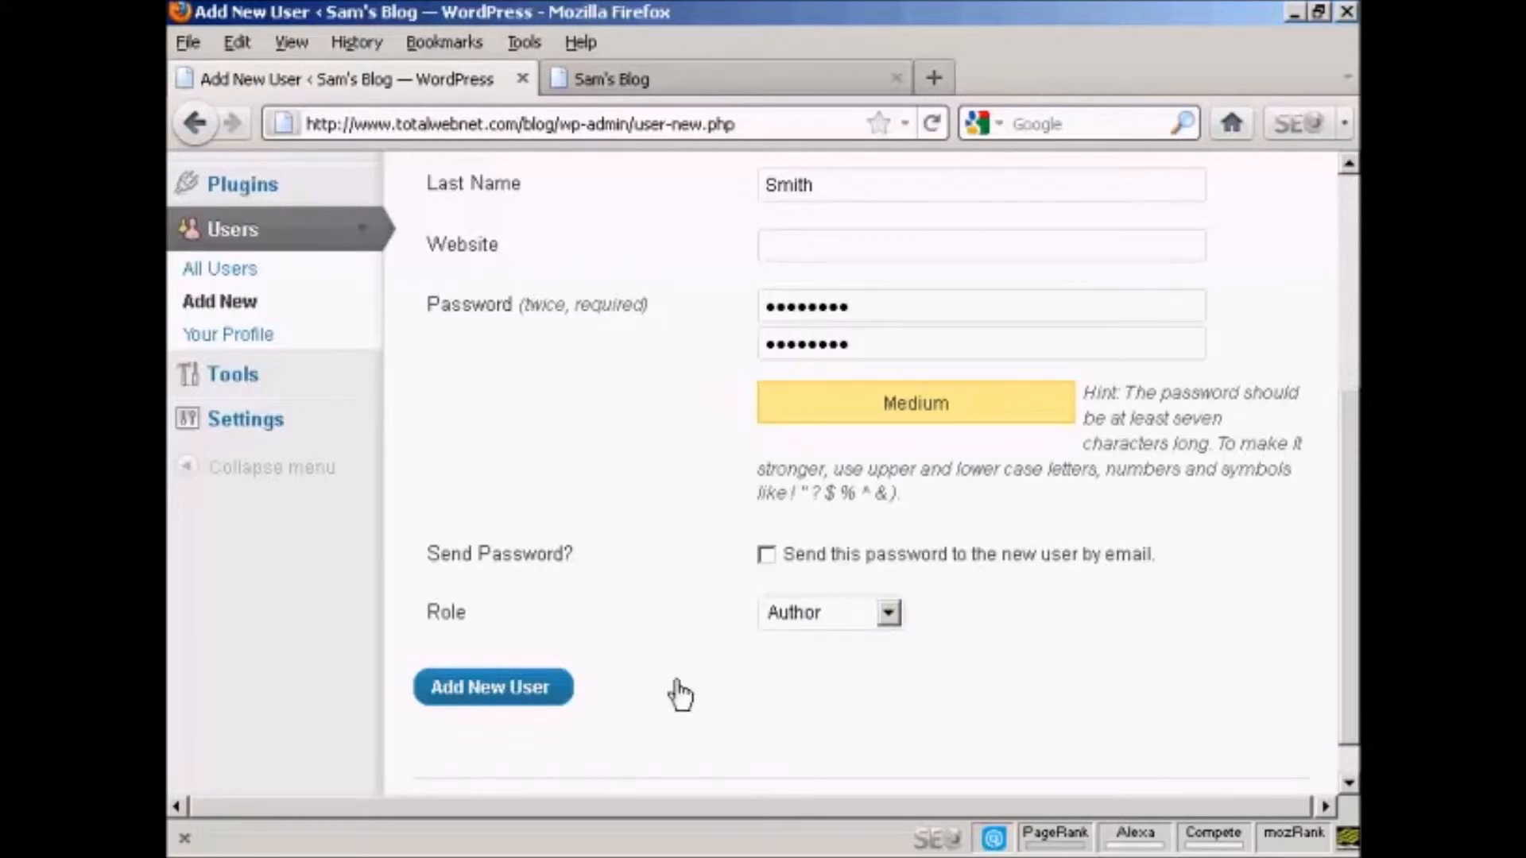
pyautogui.click(506, 696)
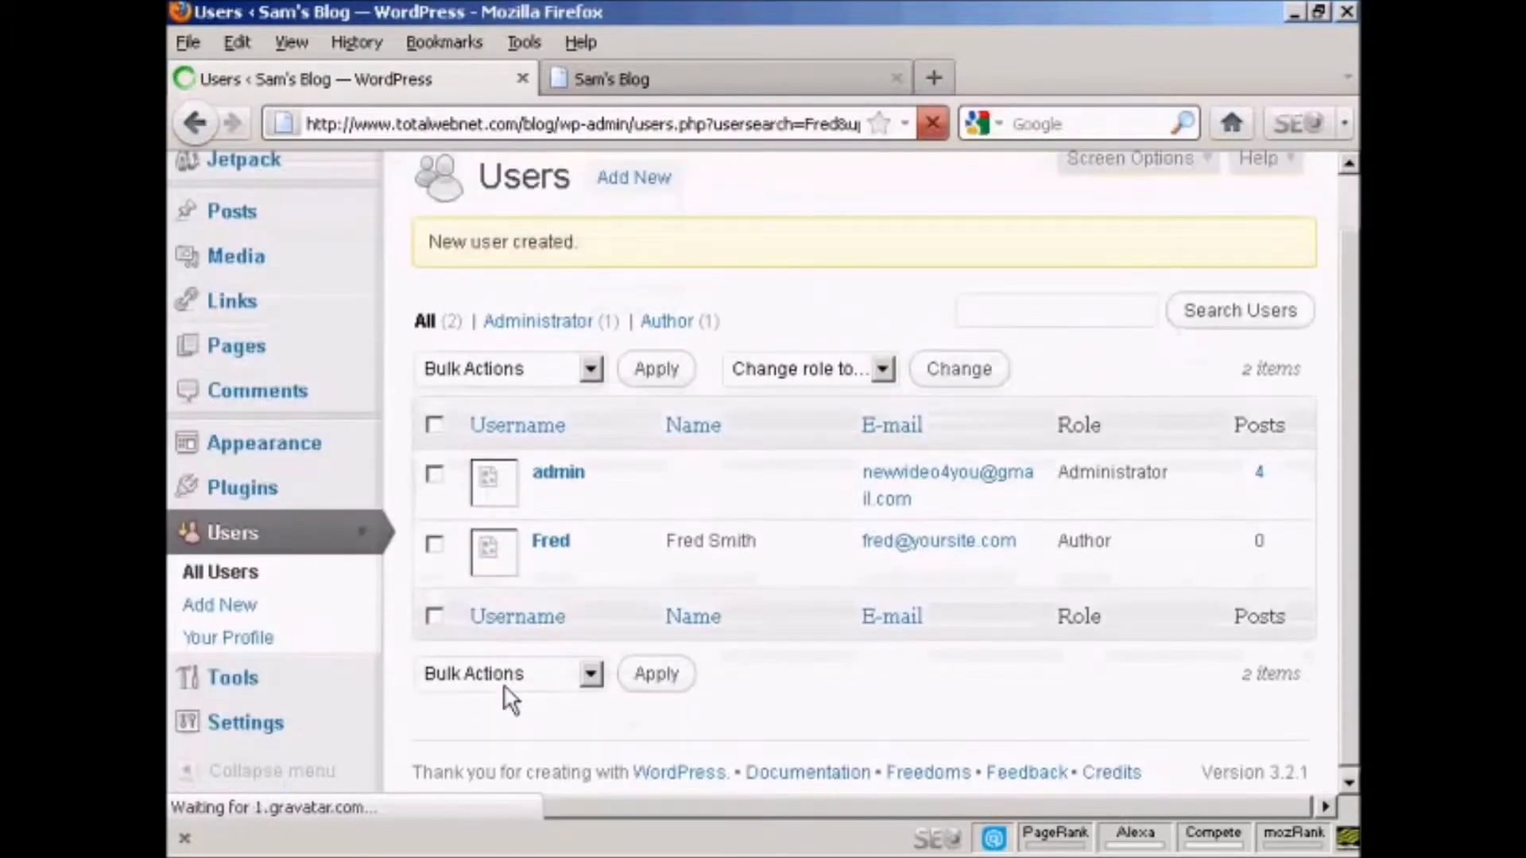
# Log the admin out through the 'Howdy, admin' menu at the top right.
pyautogui.moveTo(550, 503)
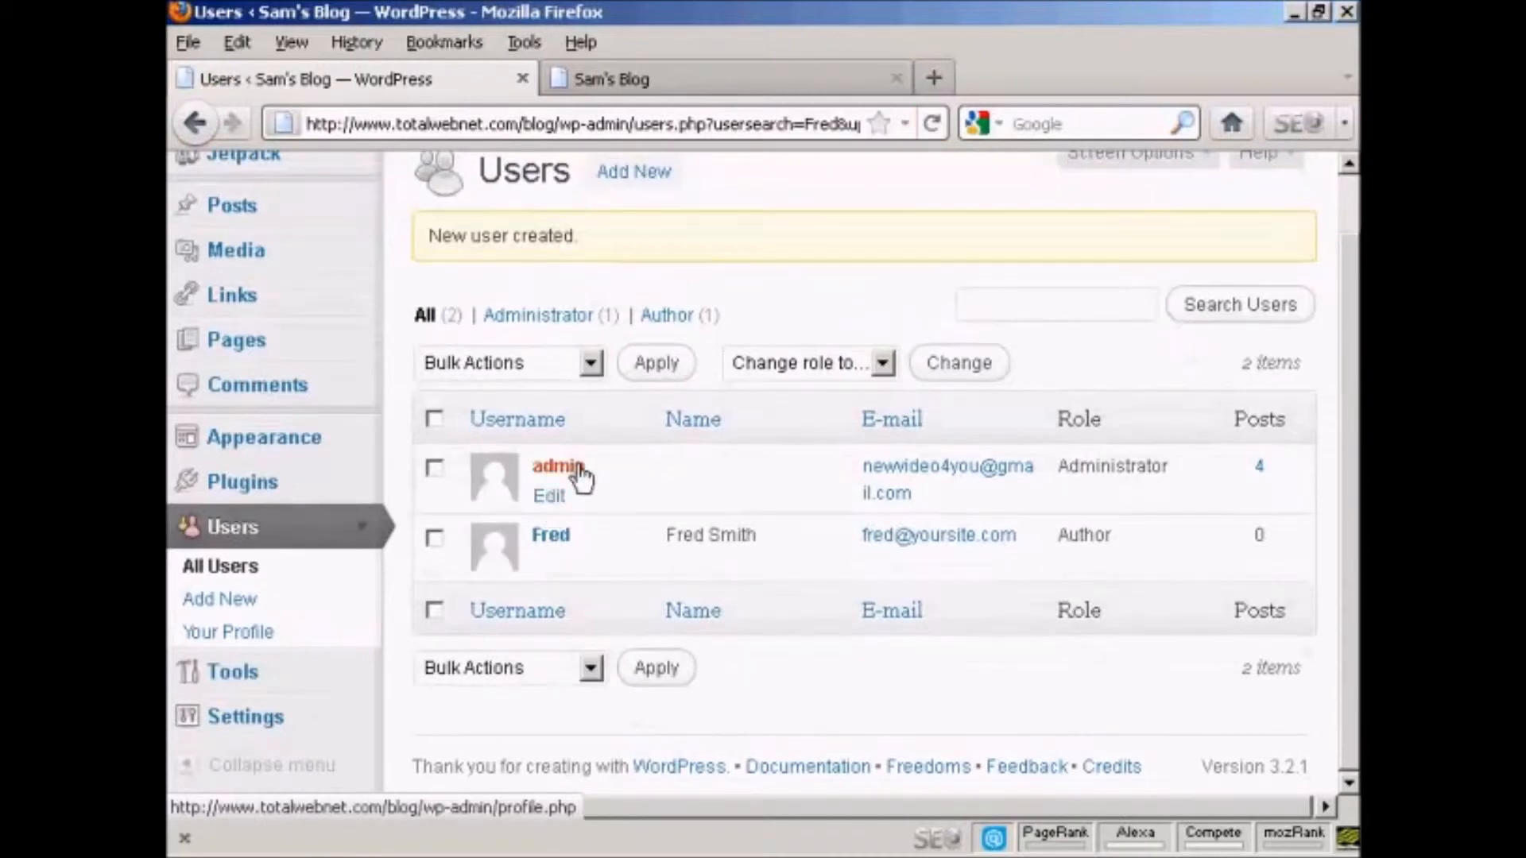
pyautogui.moveTo(556, 540)
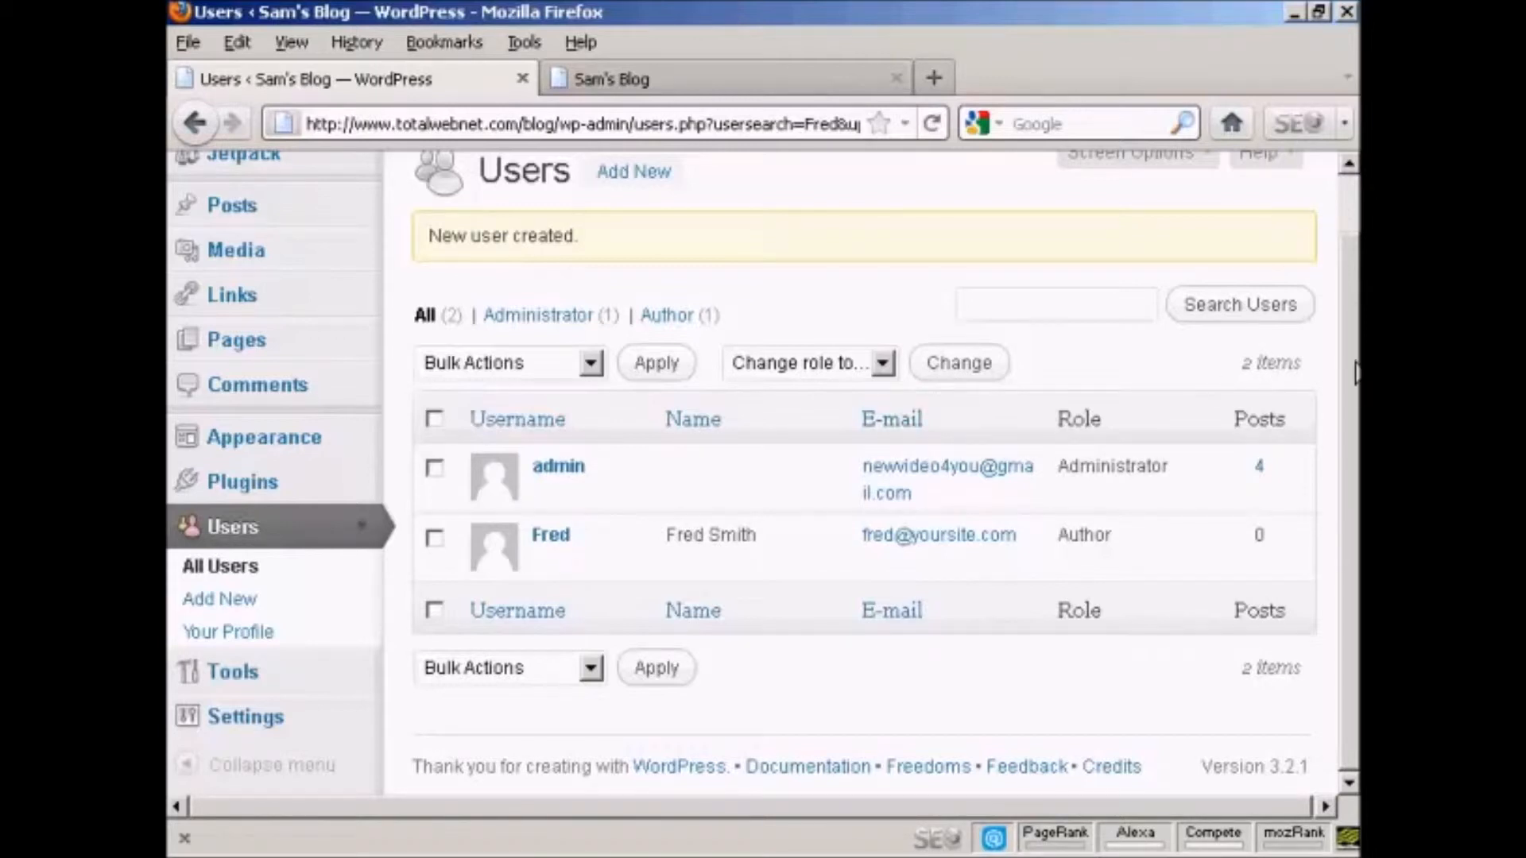
pyautogui.moveTo(1355, 309); pyautogui.dragTo(1356, 234)
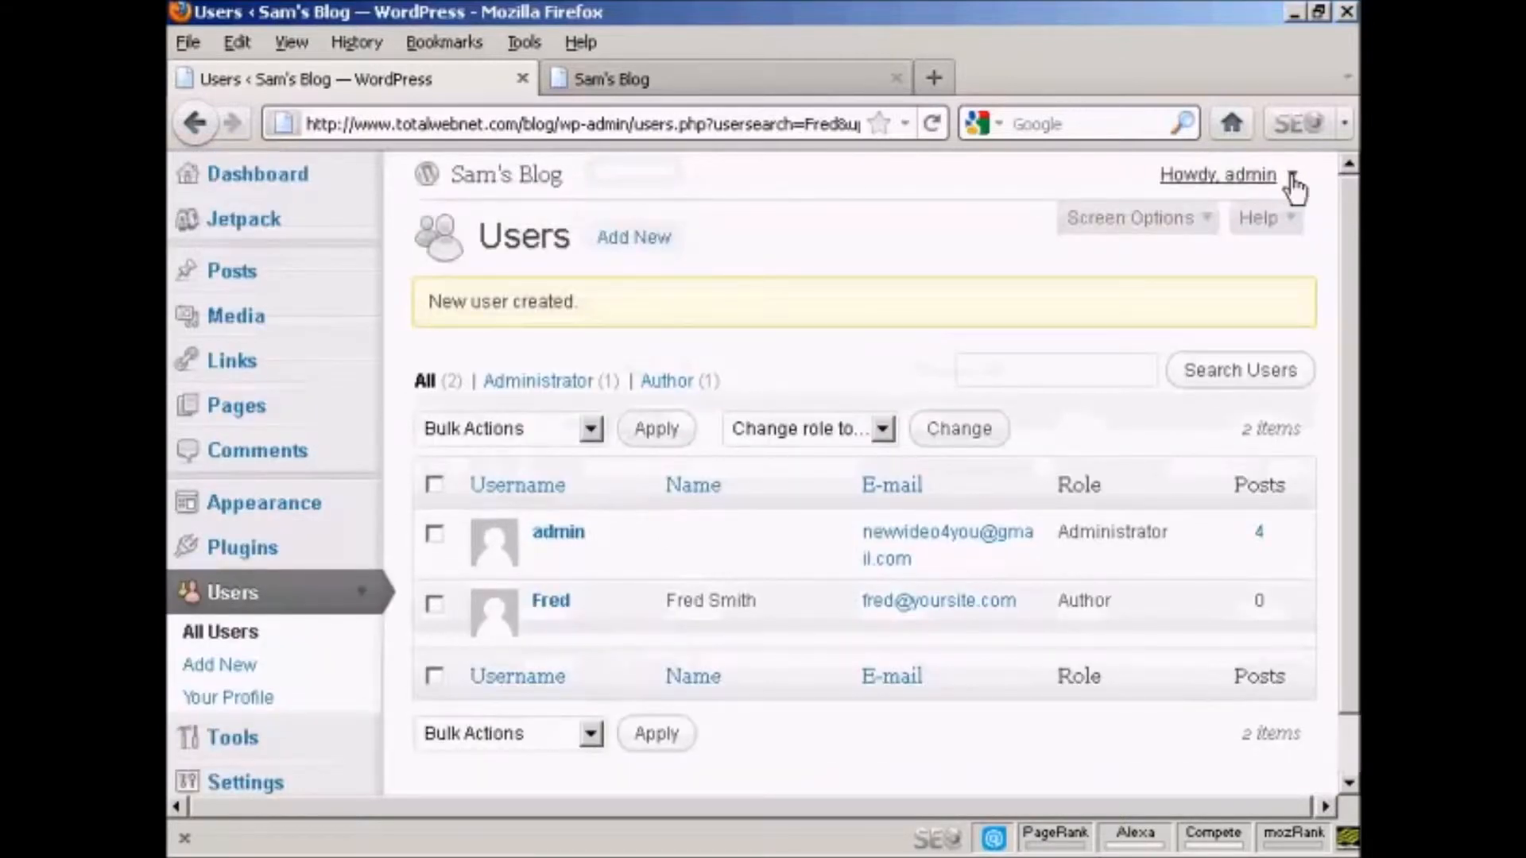
pyautogui.moveTo(1292, 188)
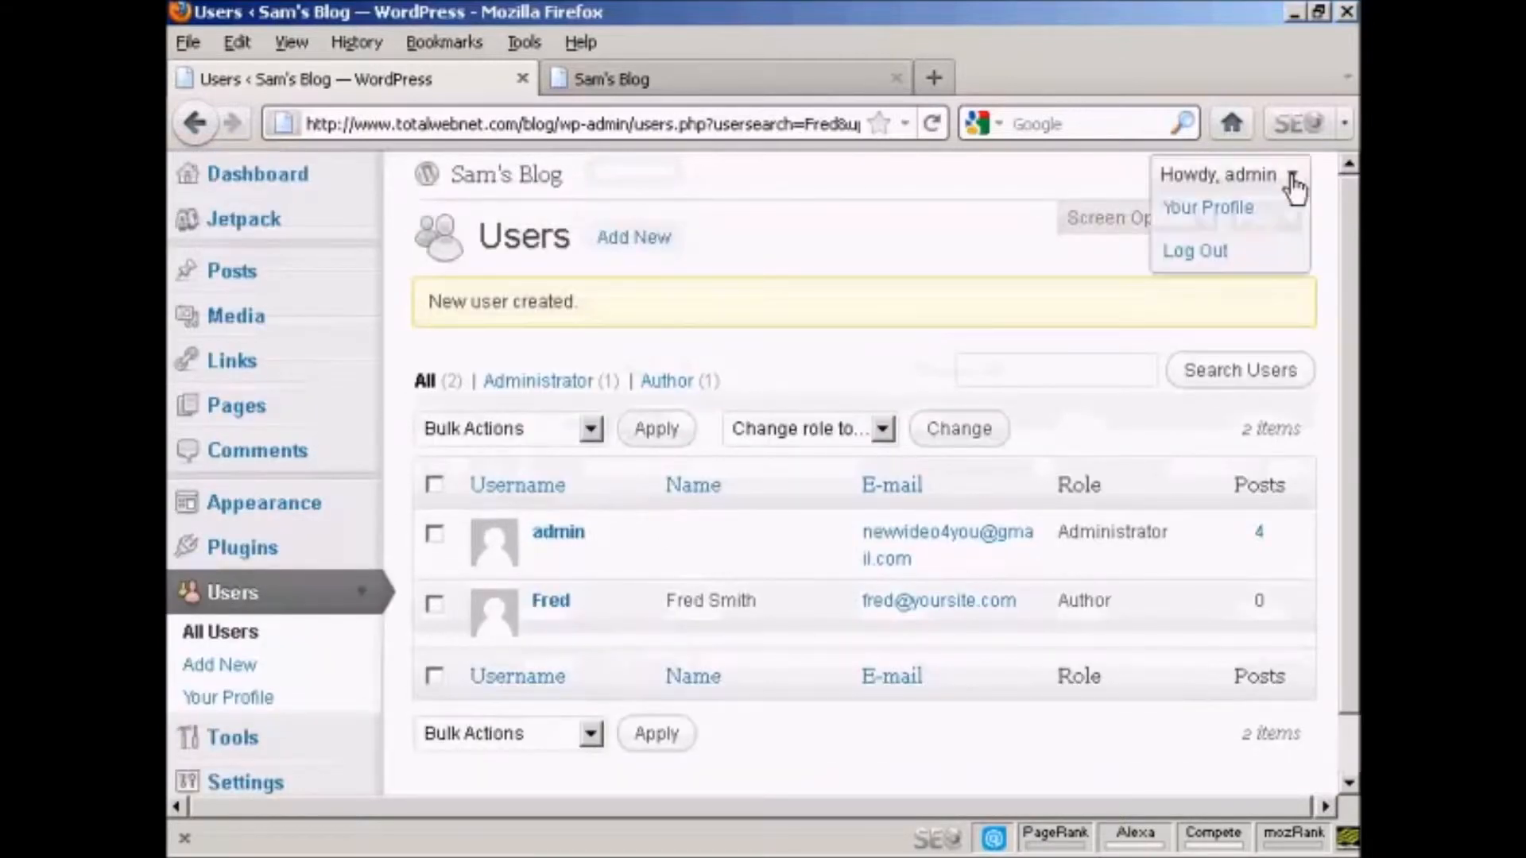
pyautogui.click(1202, 270)
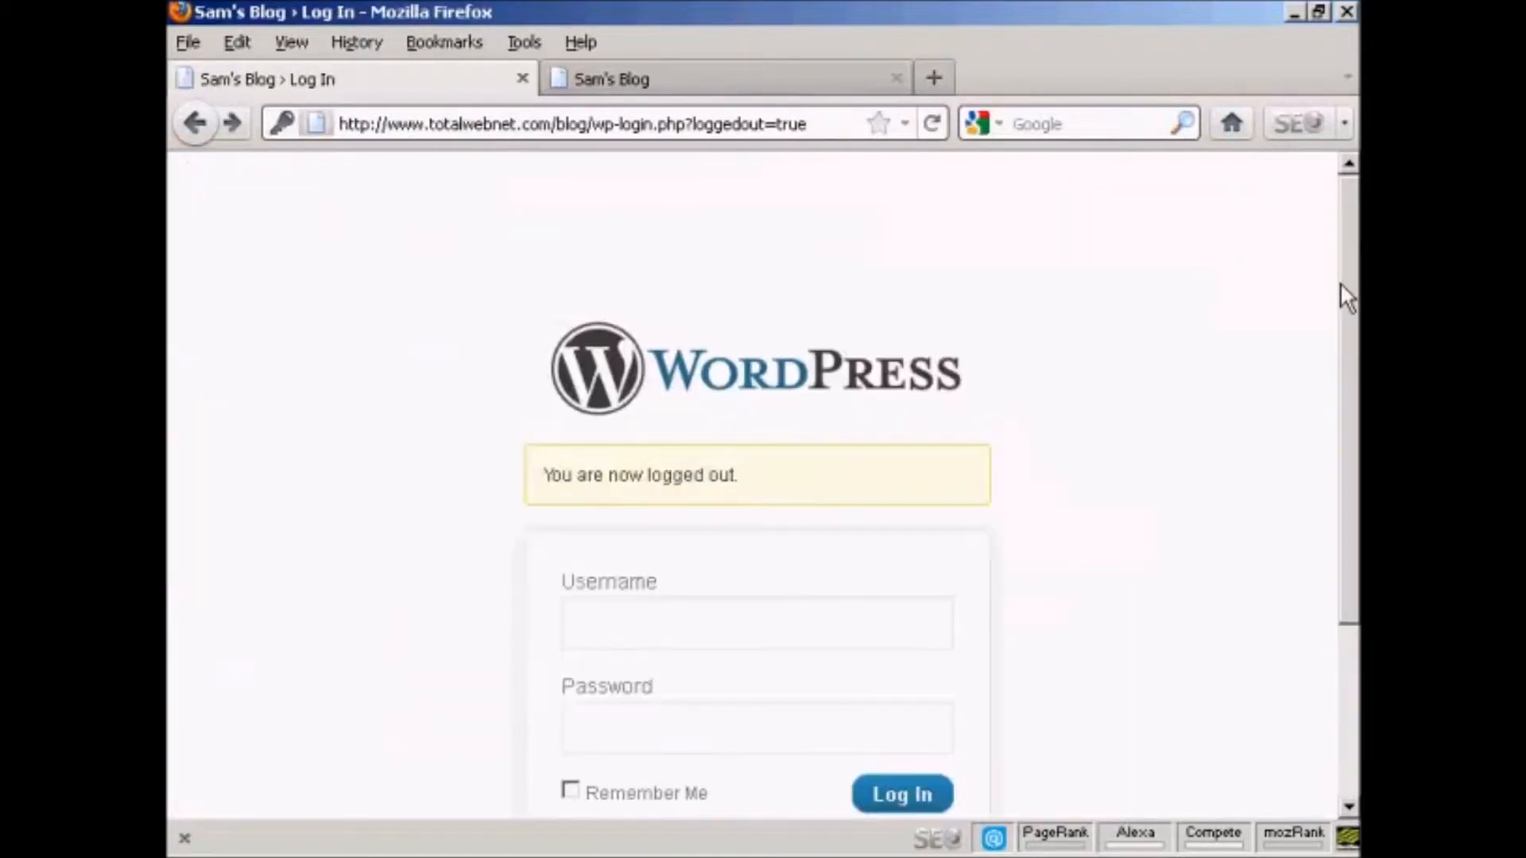
# Log in with the new Author account's username and password.
pyautogui.click(645, 628)
pyautogui.write('Fred')
pyautogui.click(607, 719)
pyautogui.write('****')
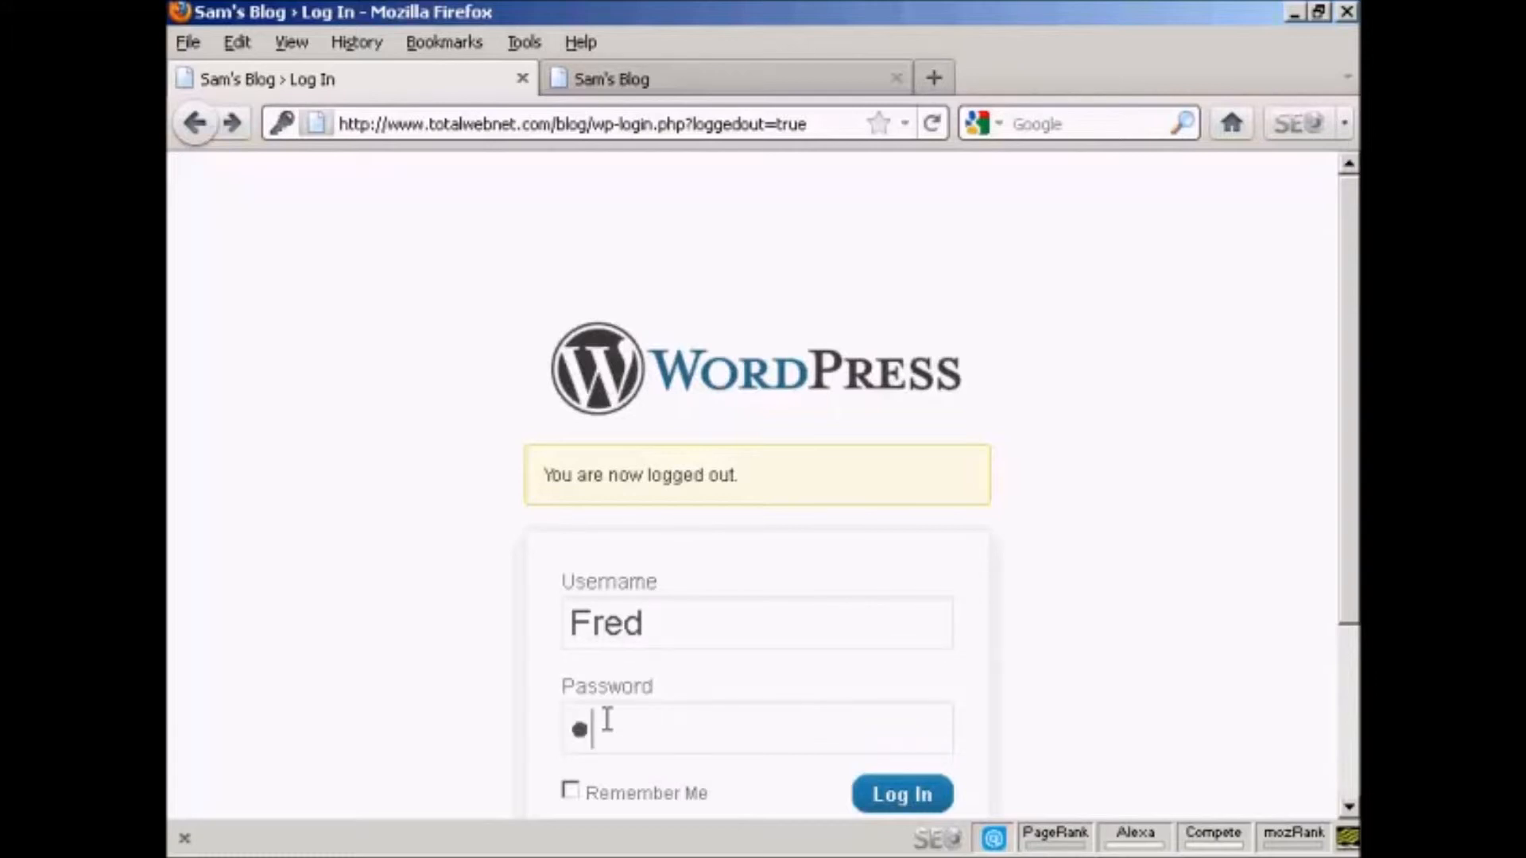
pyautogui.write('****')
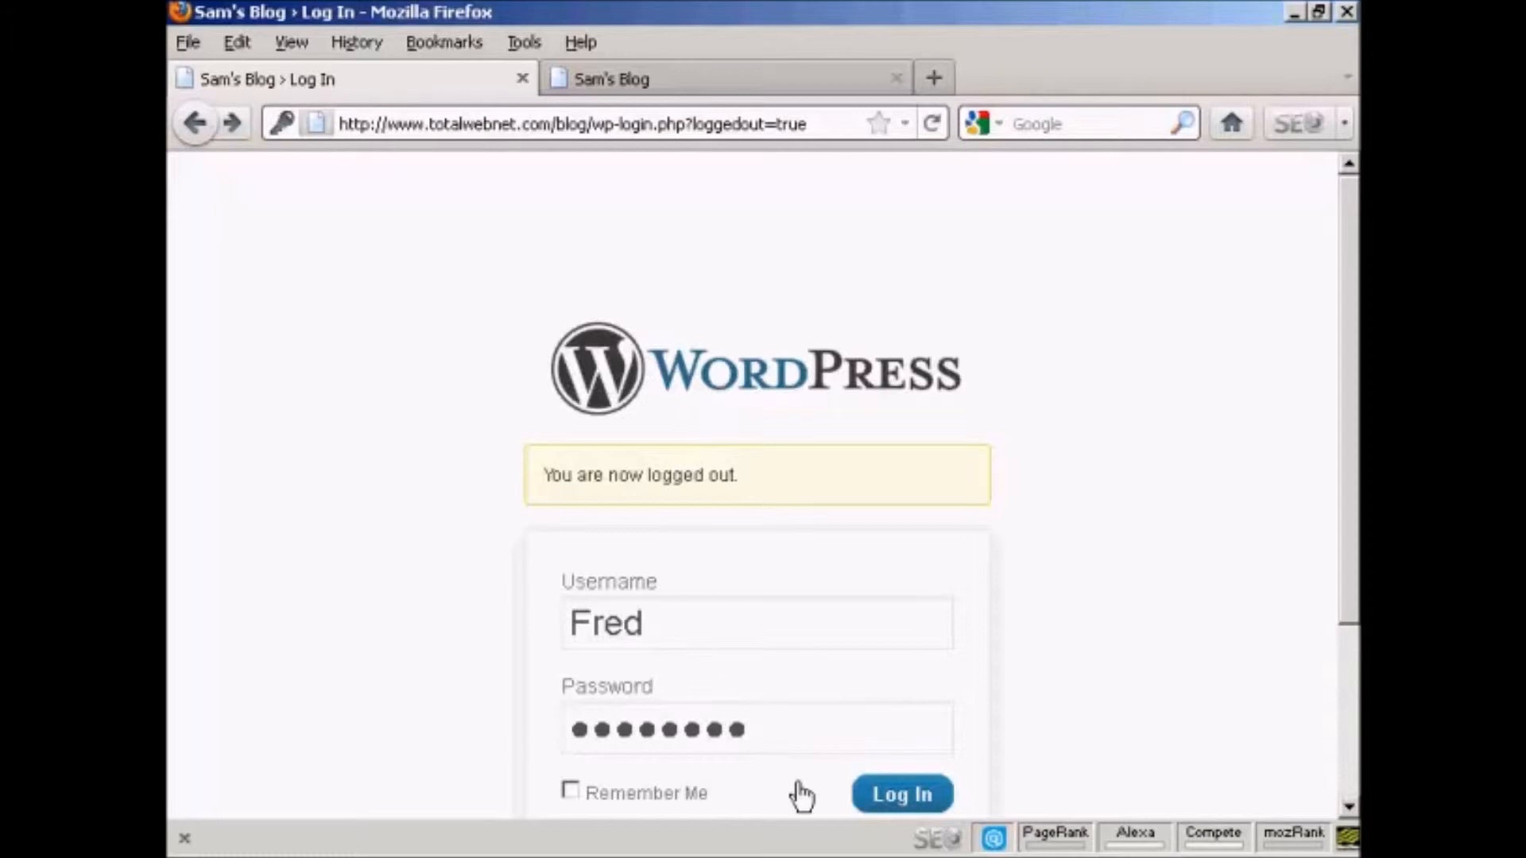
pyautogui.click(893, 807)
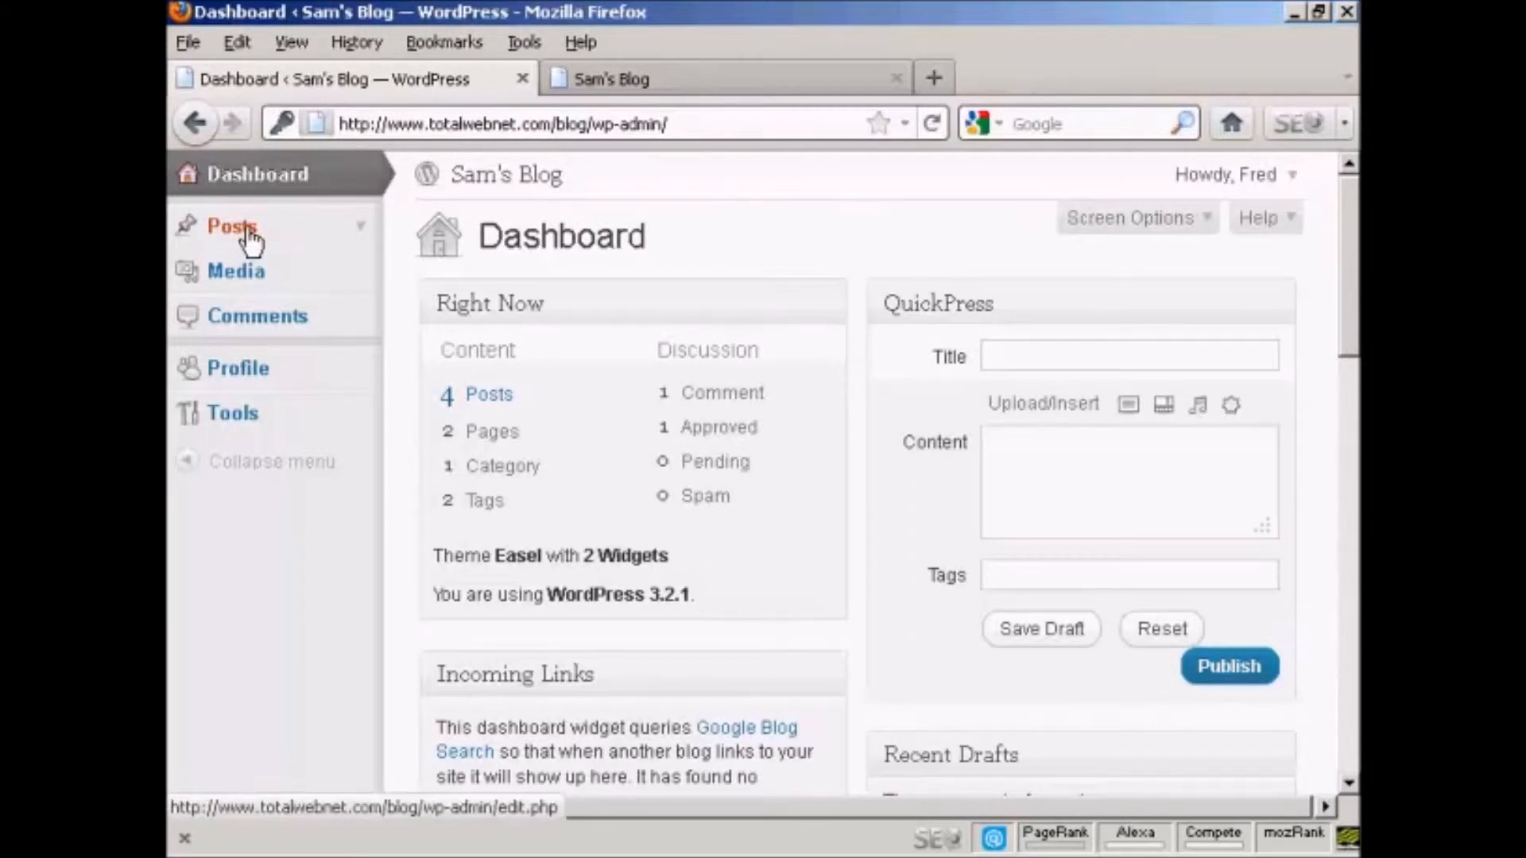
# Browse the author's Posts, Media and Comments pages, then log out via the Howdy menu.
pyautogui.click(361, 229)
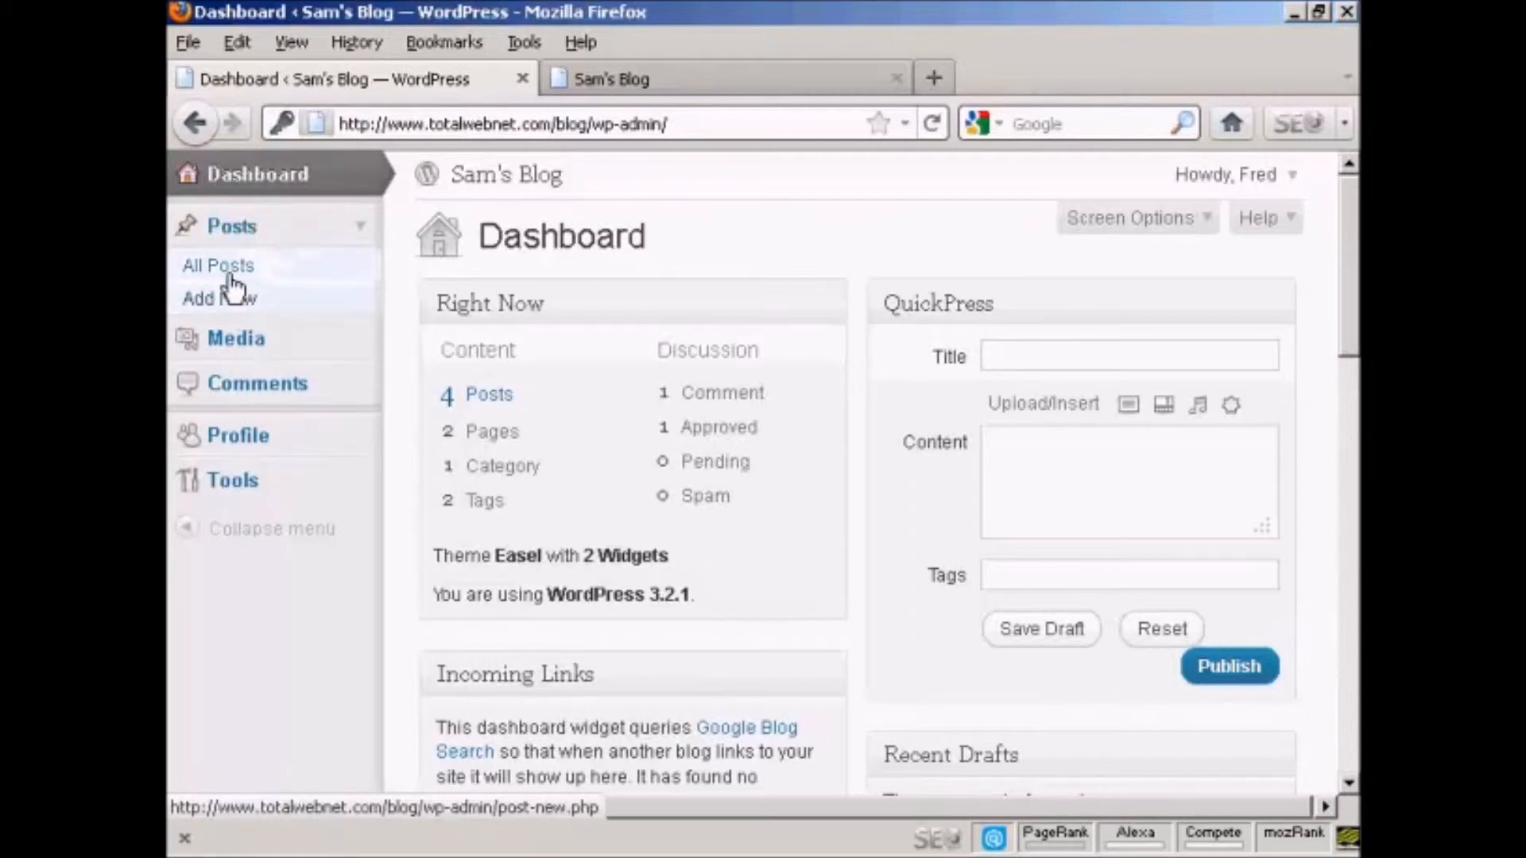
pyautogui.click(239, 340)
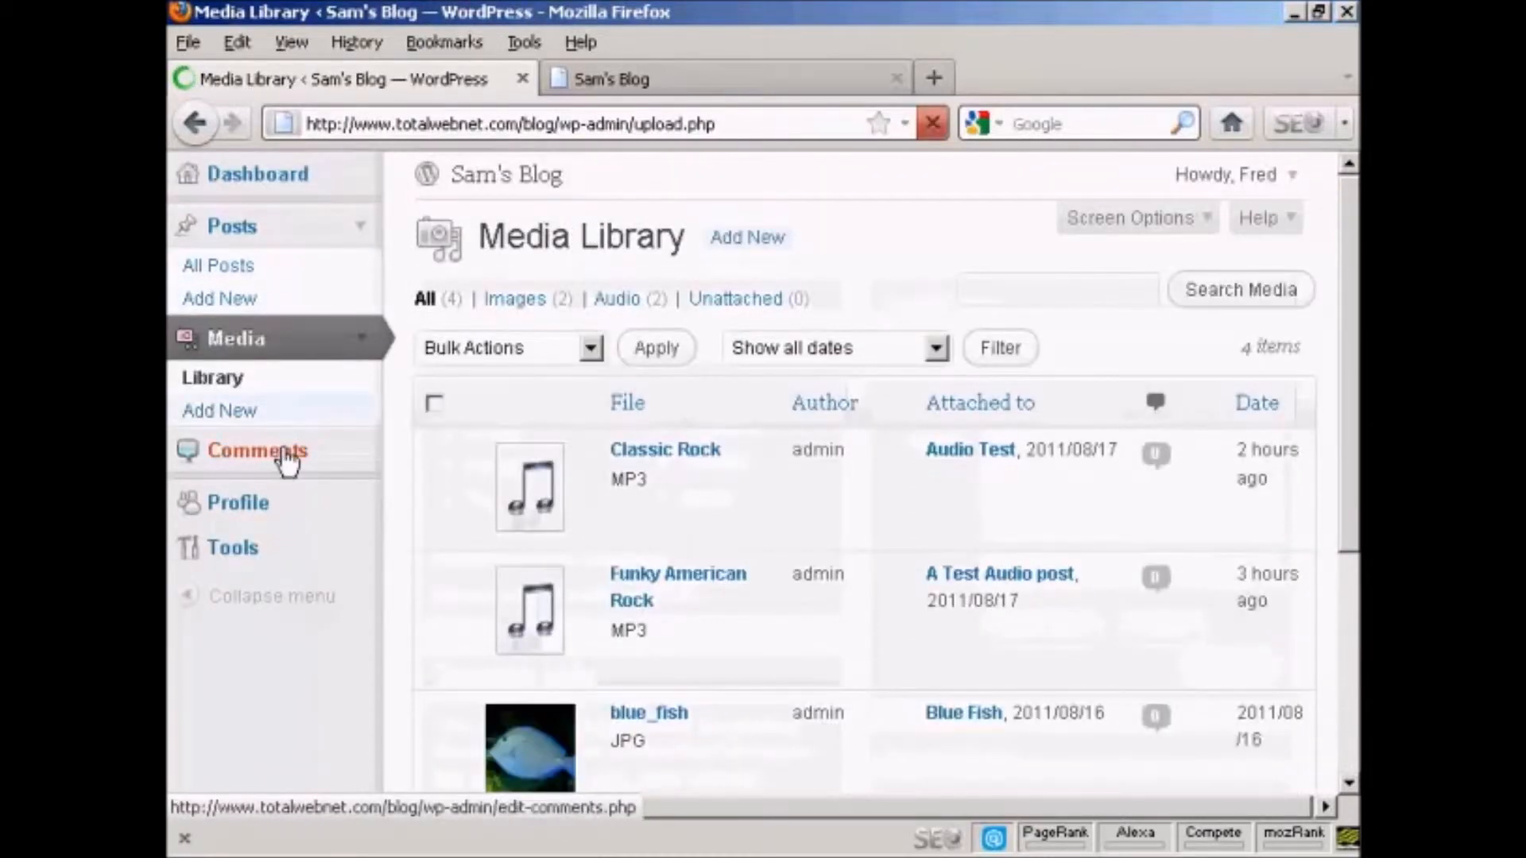
pyautogui.click(297, 453)
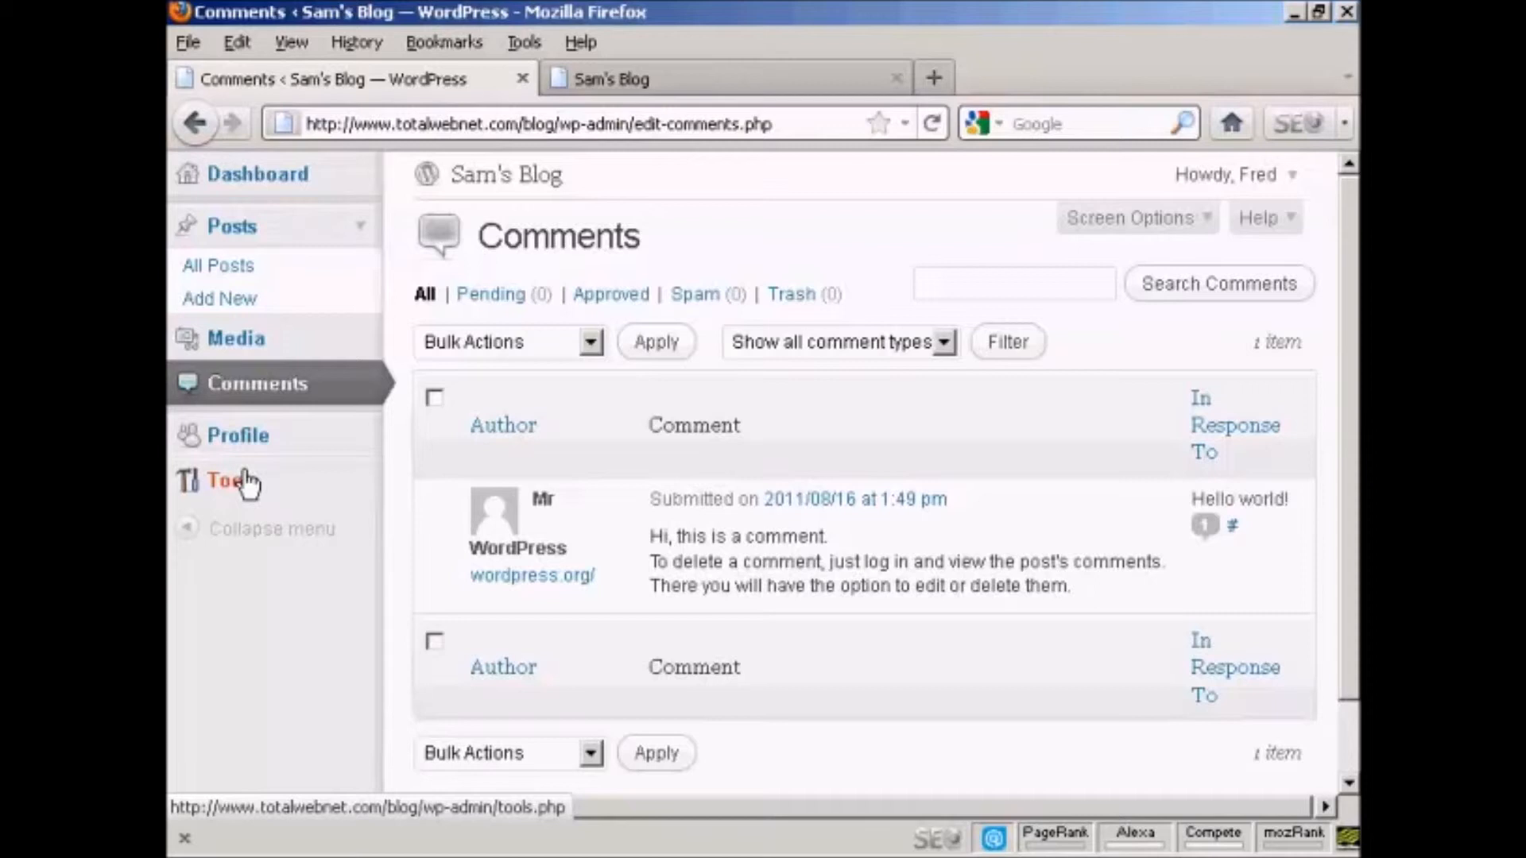
pyautogui.click(1295, 178)
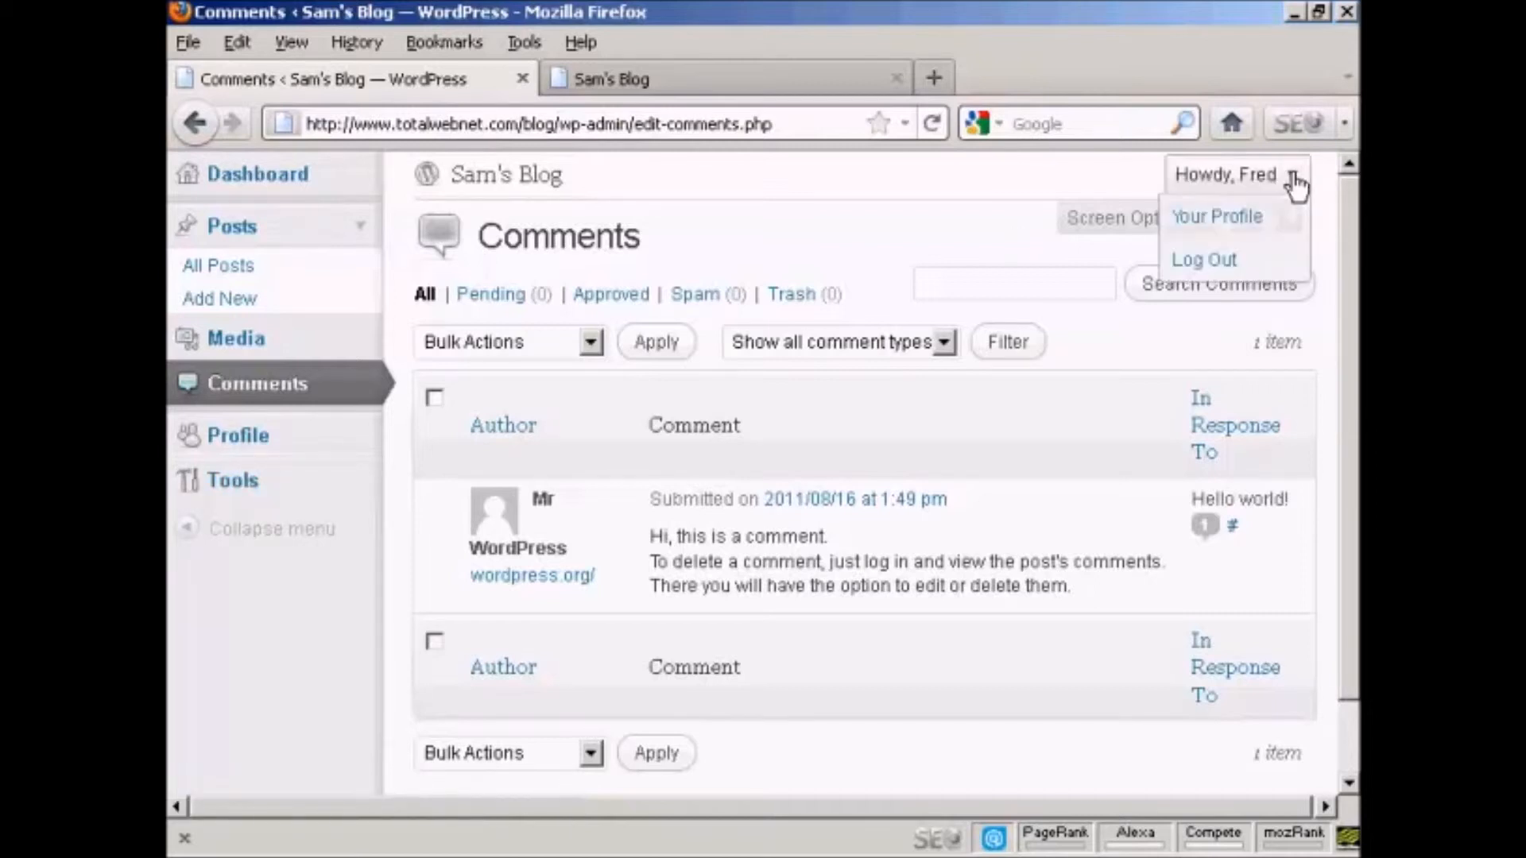
pyautogui.click(1202, 262)
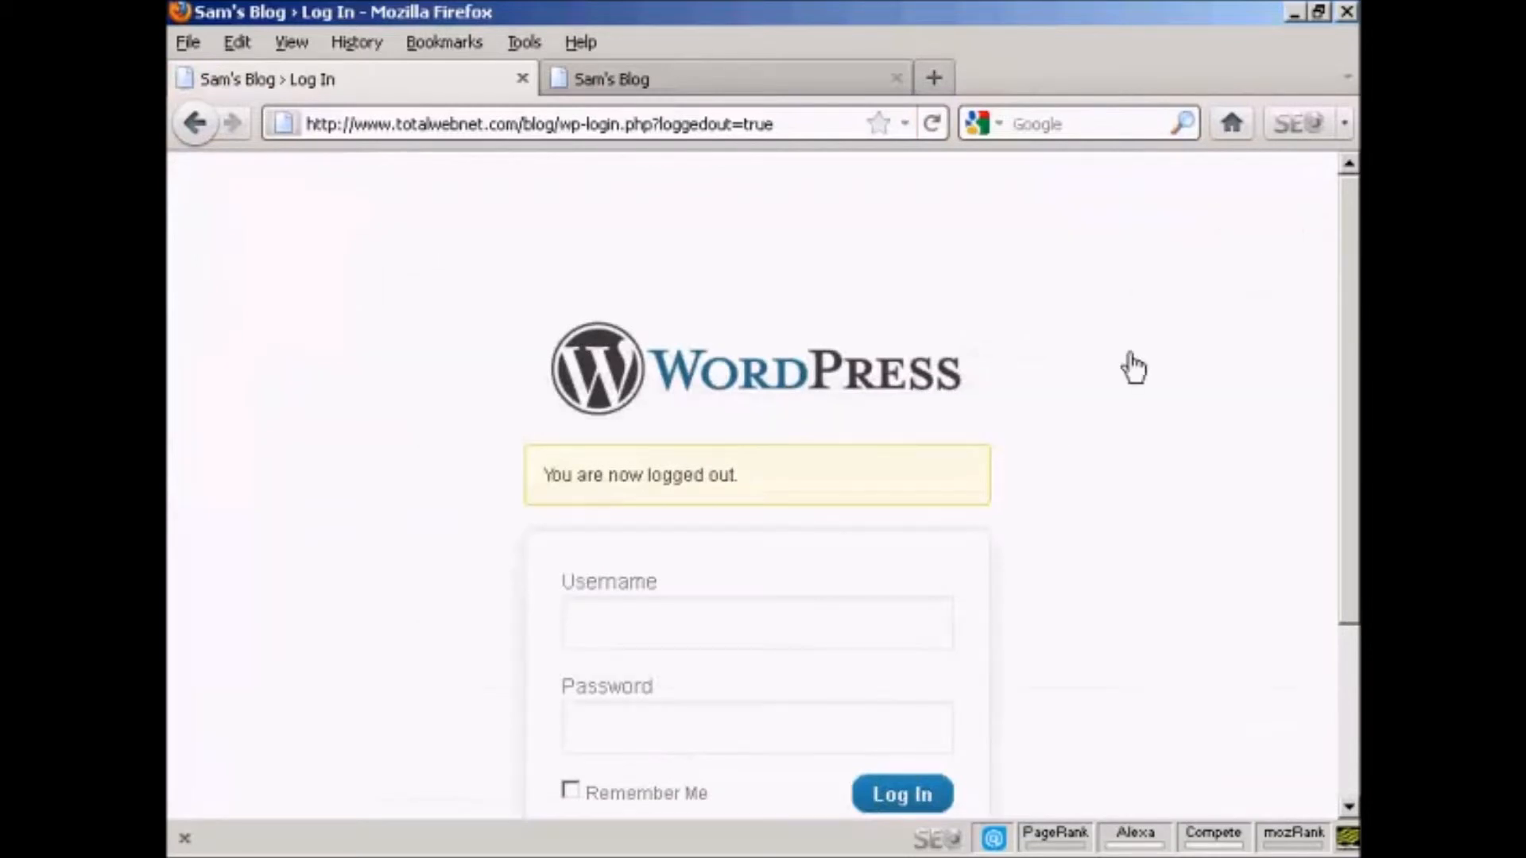
# Log back in as admin using the saved autocomplete entry, then open the Users list.
pyautogui.scroll(-3, 1351, 291)
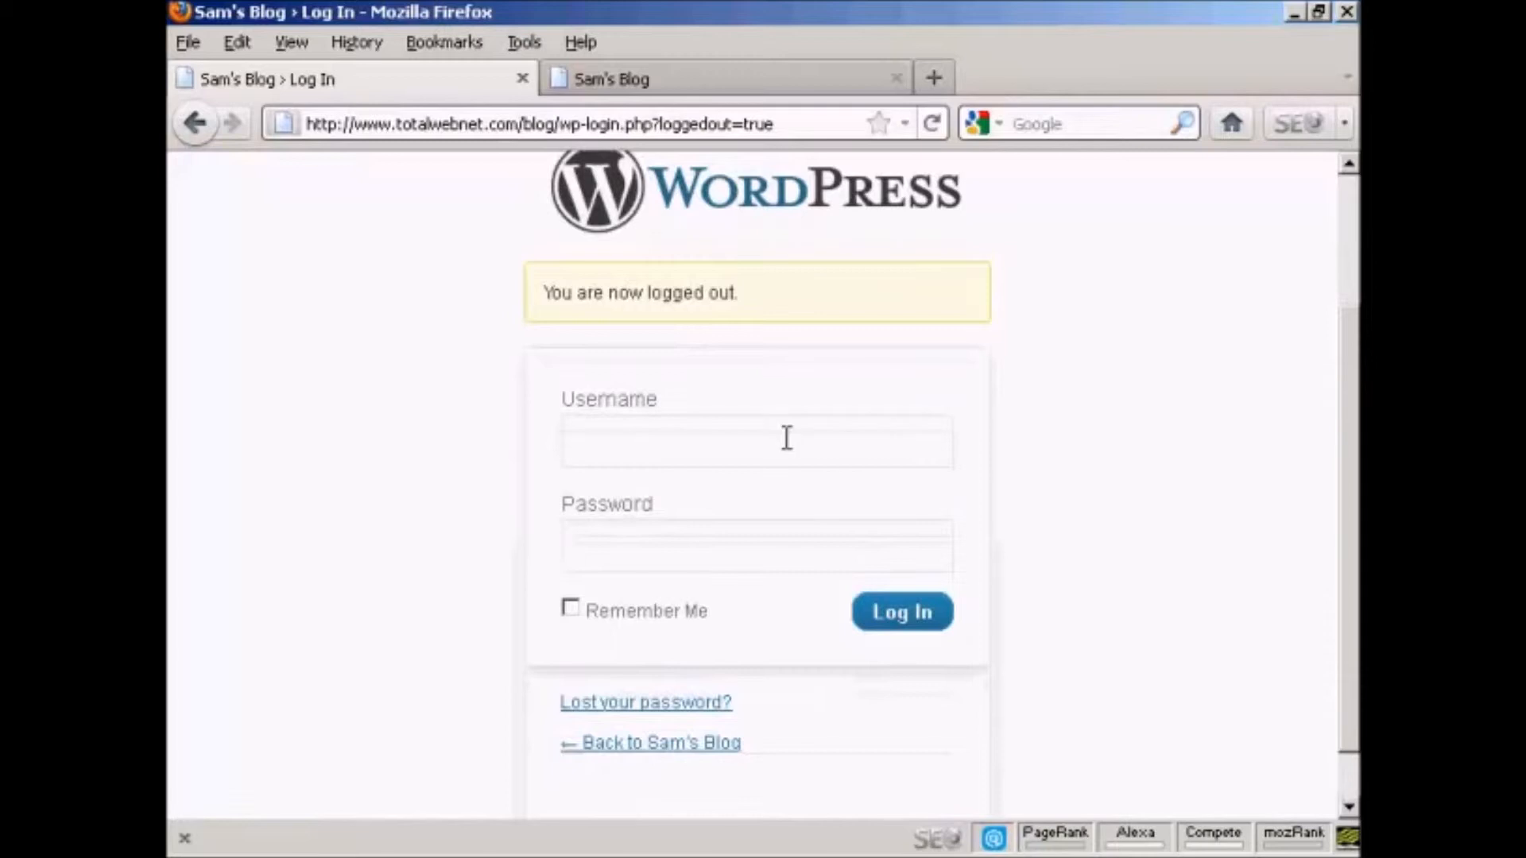
pyautogui.click(596, 445)
pyautogui.write('A')
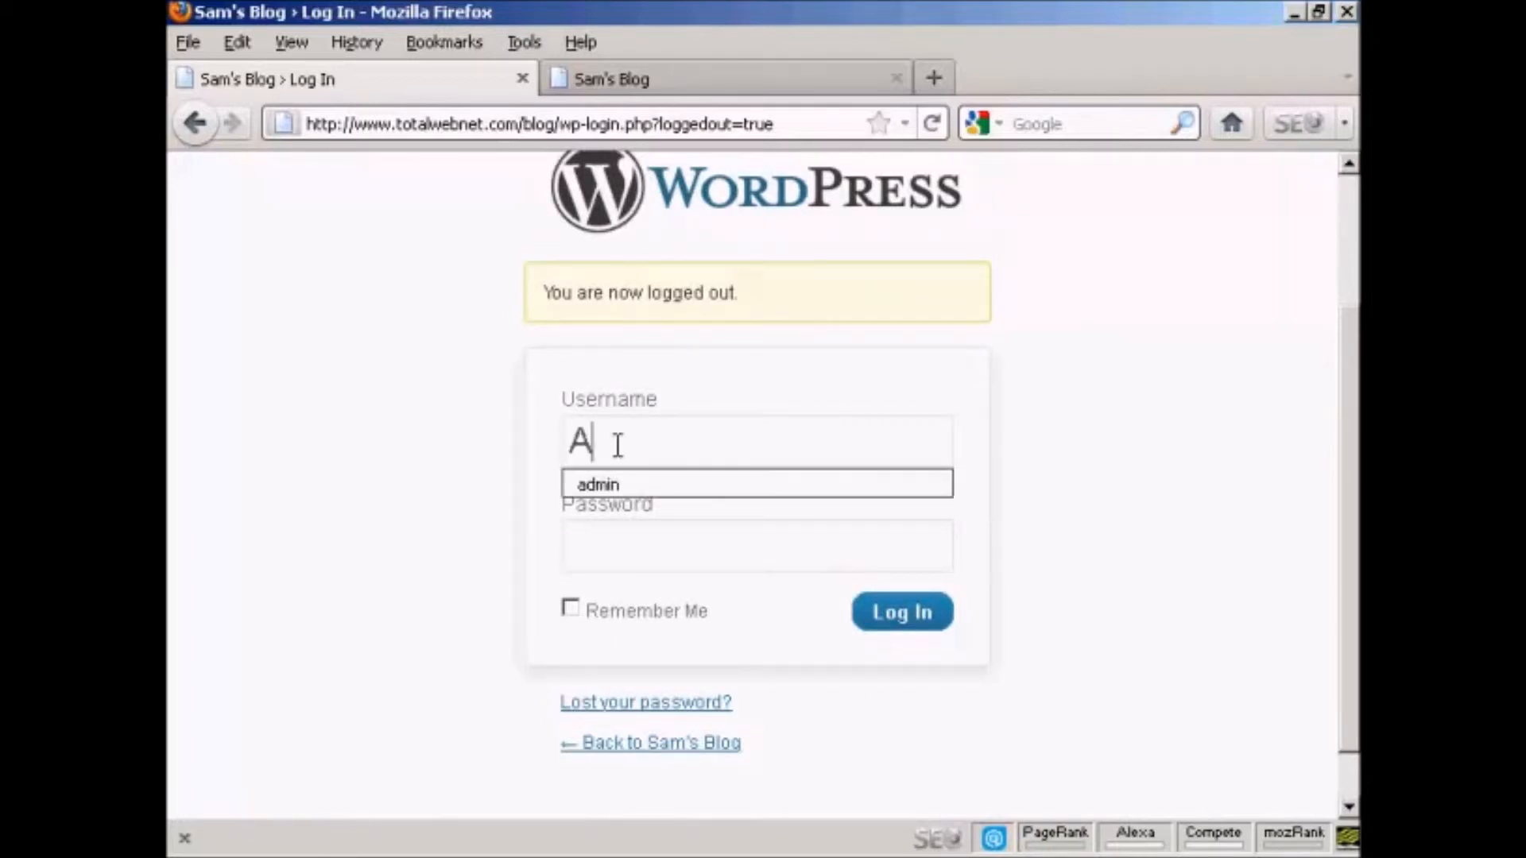
pyautogui.write('dmin')
pyautogui.click(631, 487)
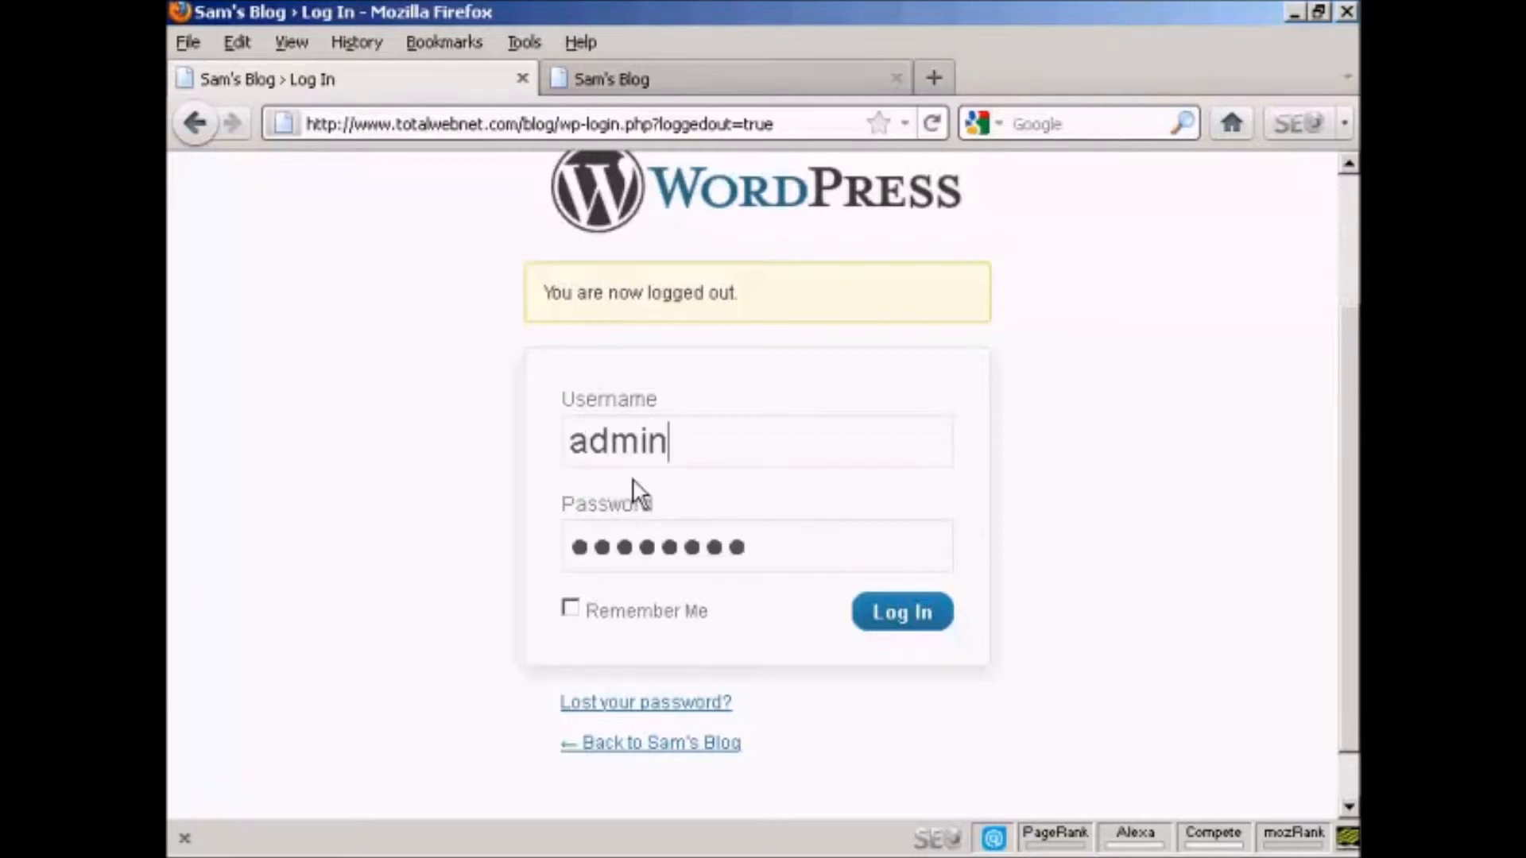
pyautogui.click(916, 621)
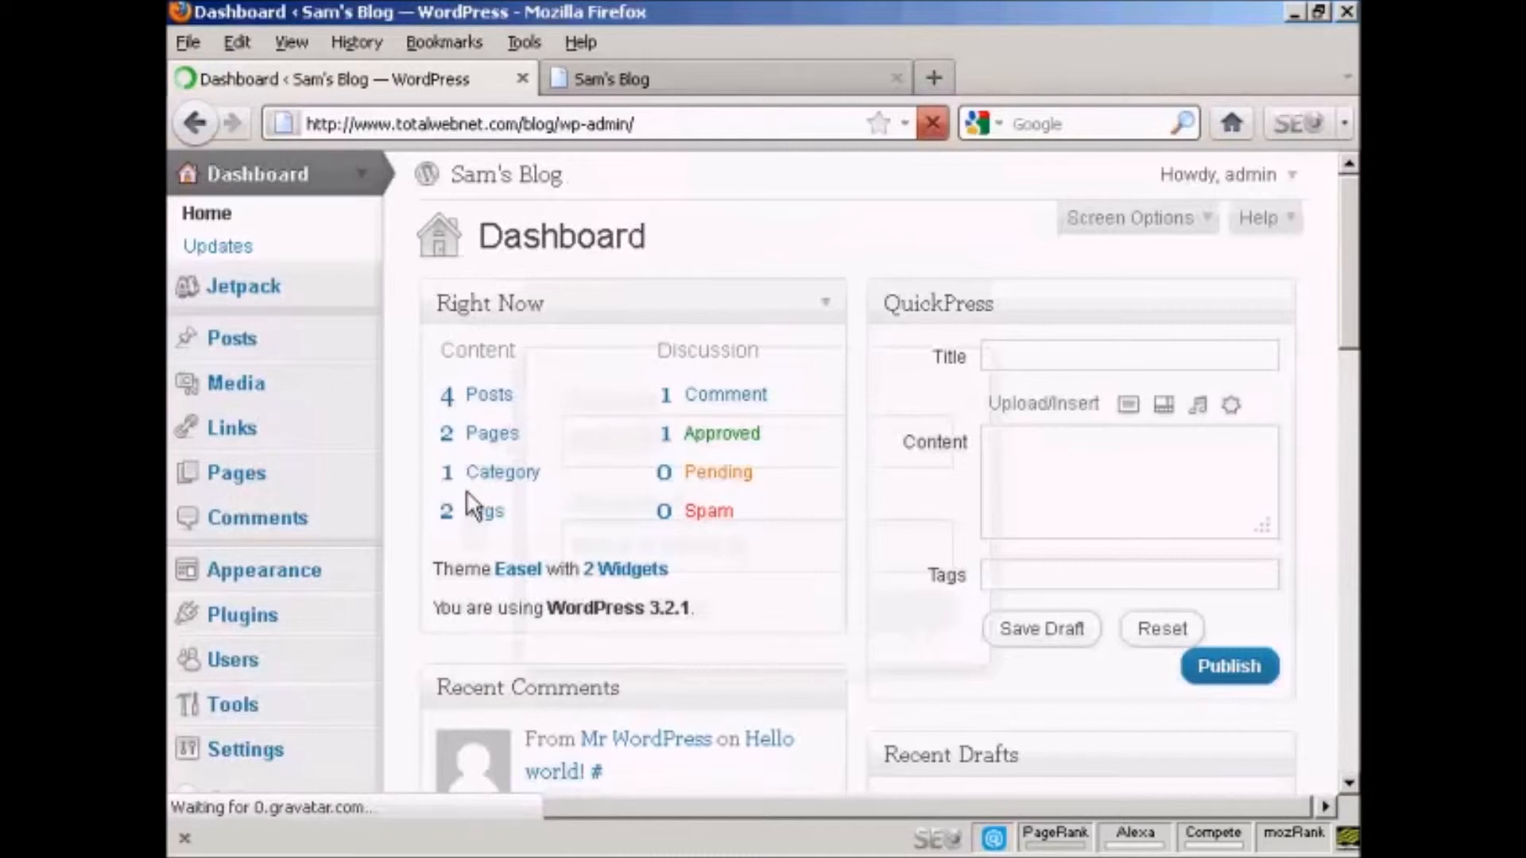
pyautogui.scroll(-3, 656, 487)
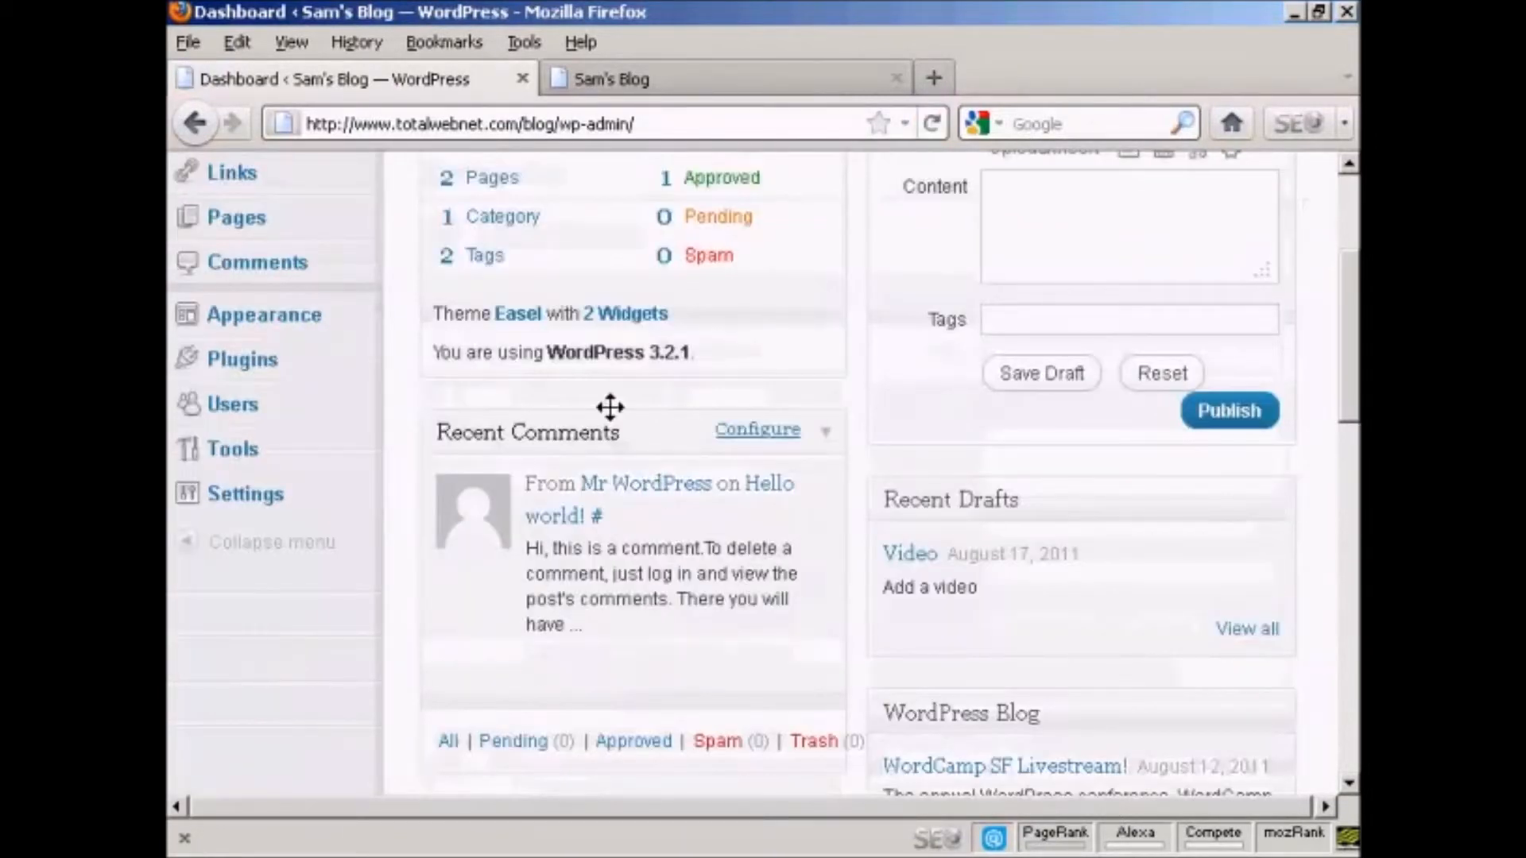
pyautogui.click(232, 407)
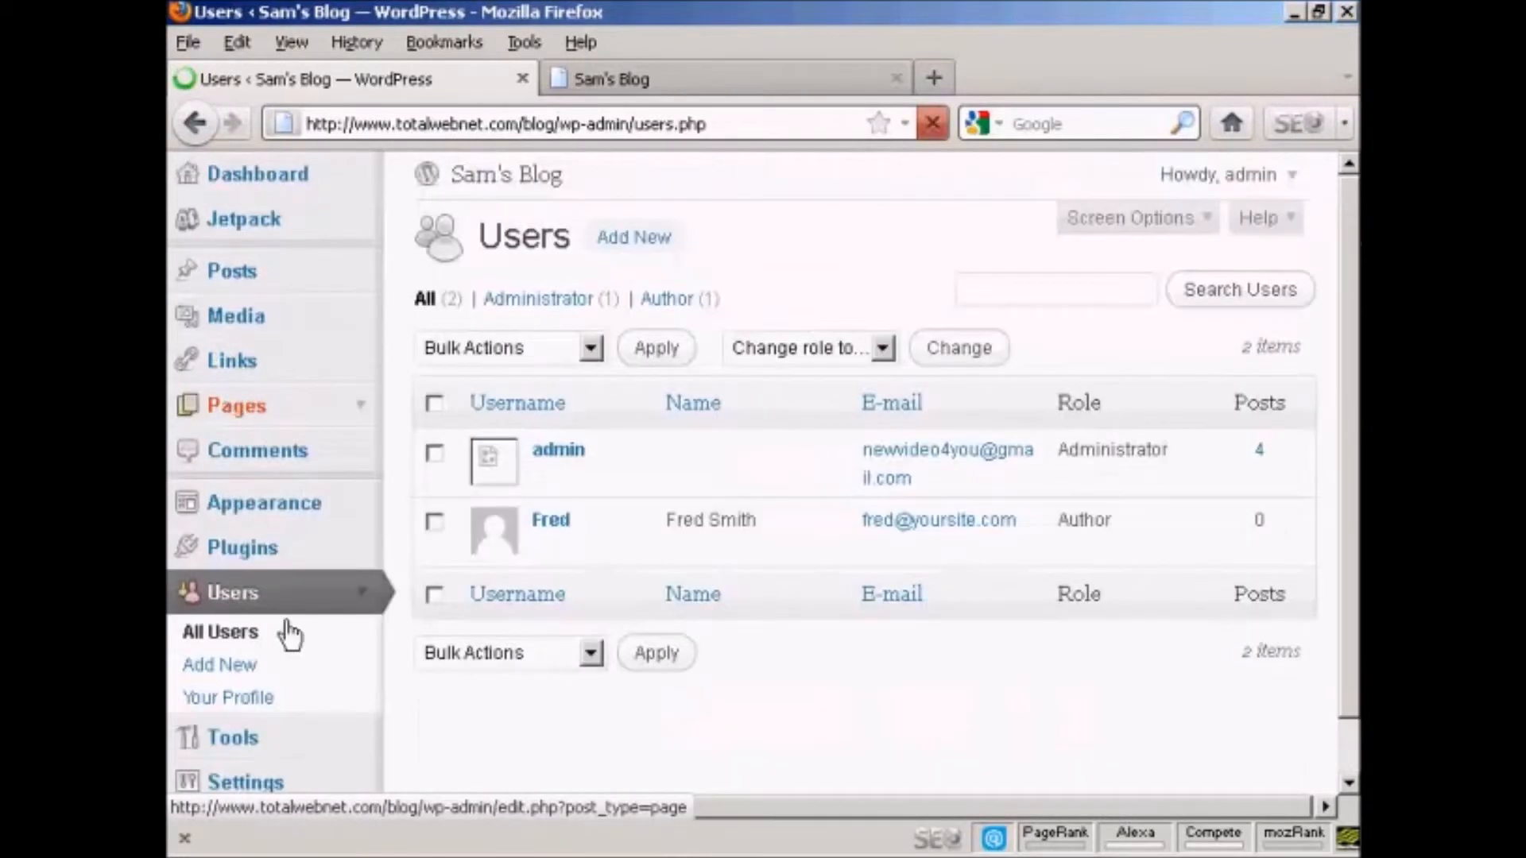
# Open the Add New User form and enter the new user's username and e-mail address.
pyautogui.click(236, 675)
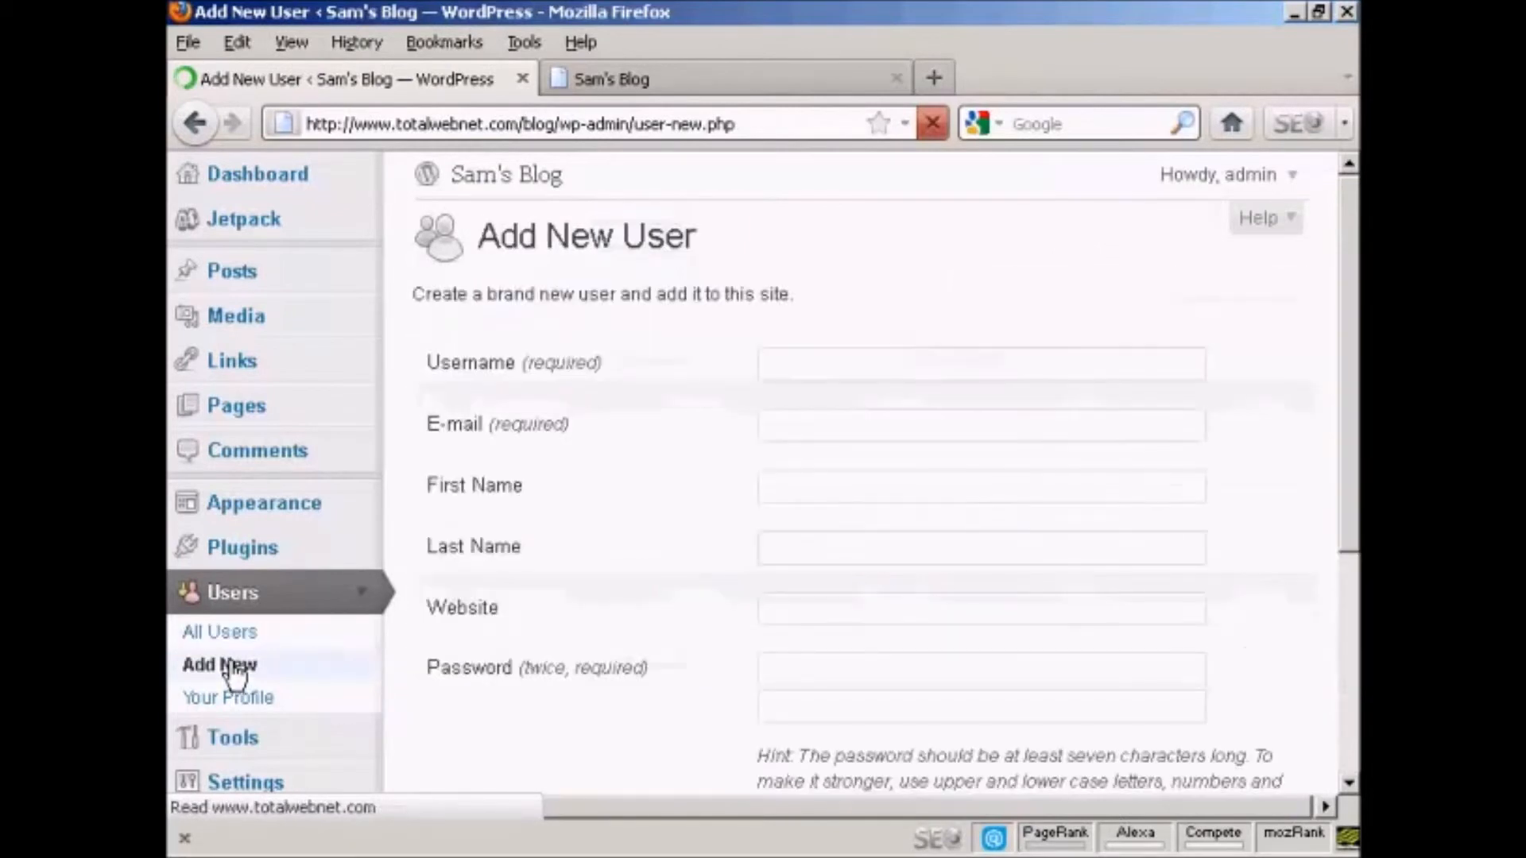
pyautogui.click(801, 360)
pyautogui.write('Jane')
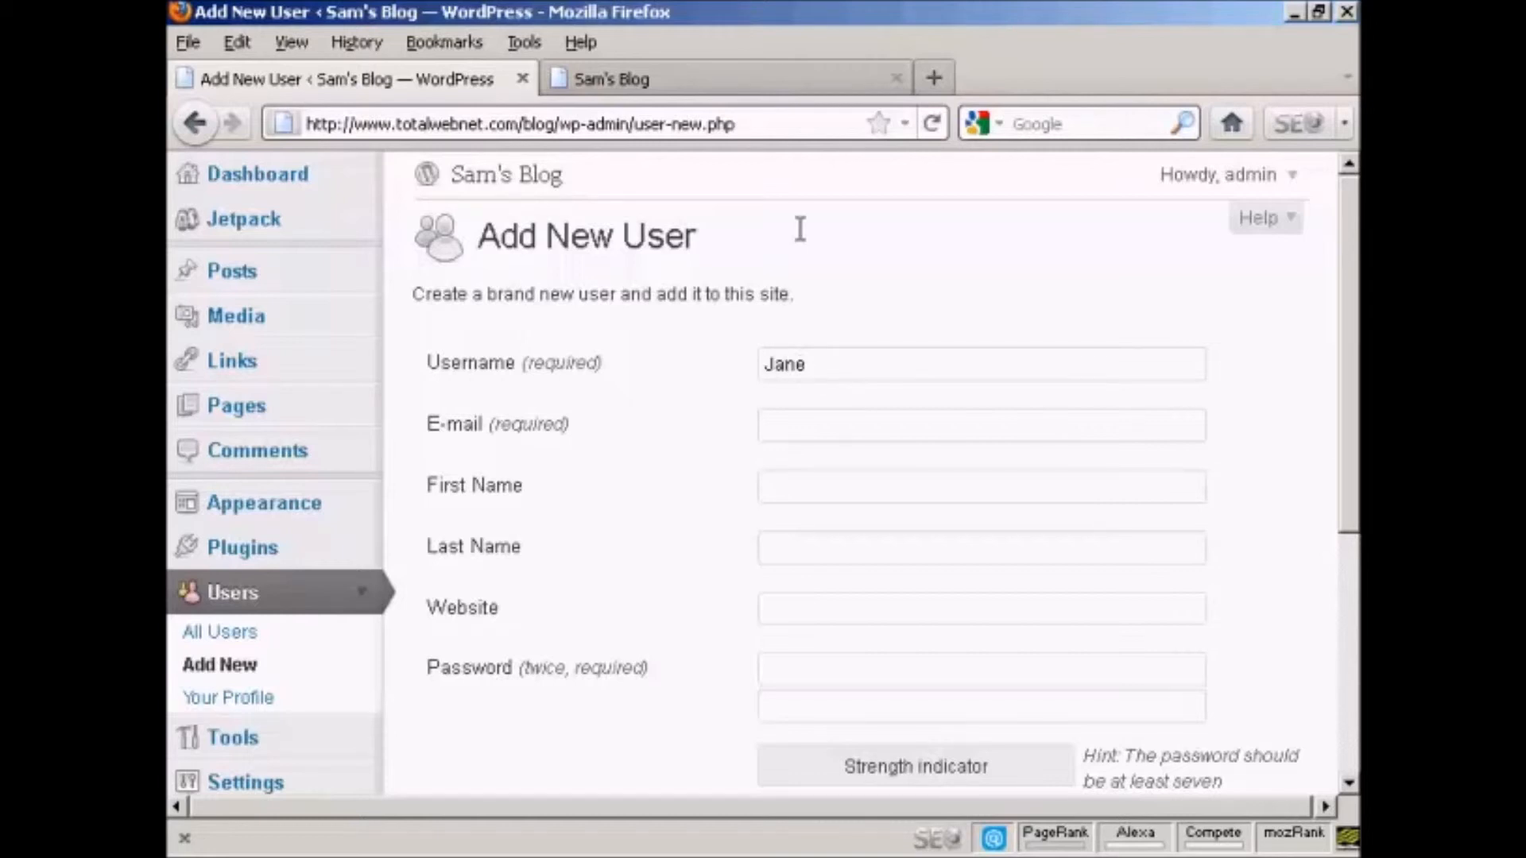
pyautogui.click(785, 411)
pyautogui.write('jane@yoursite.com')
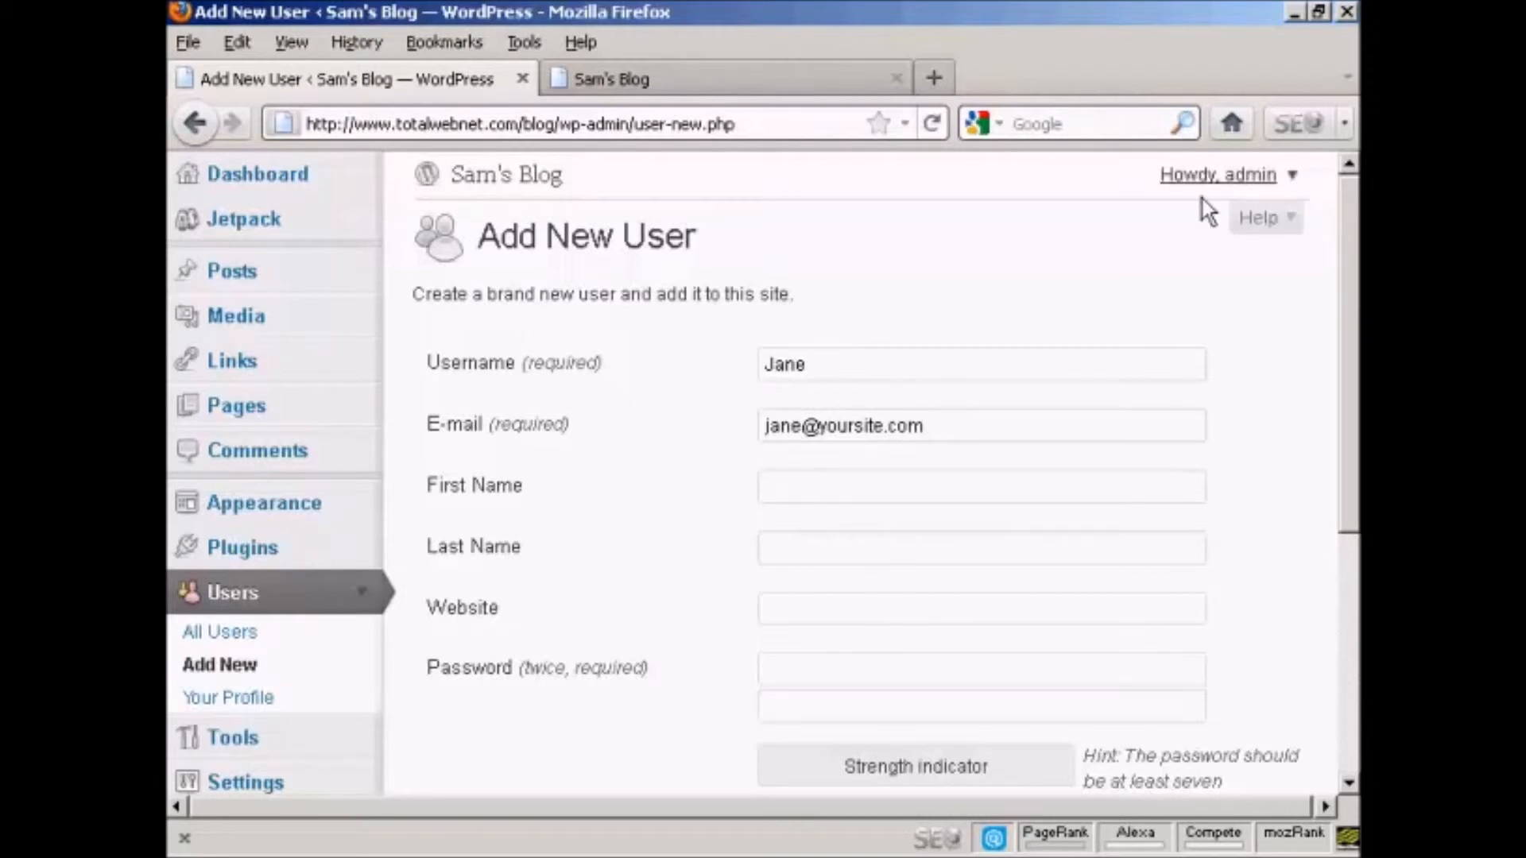
# Enter and confirm the password, leave the role as Subscriber, and create the user.
pyautogui.scroll(-4, 1356, 334)
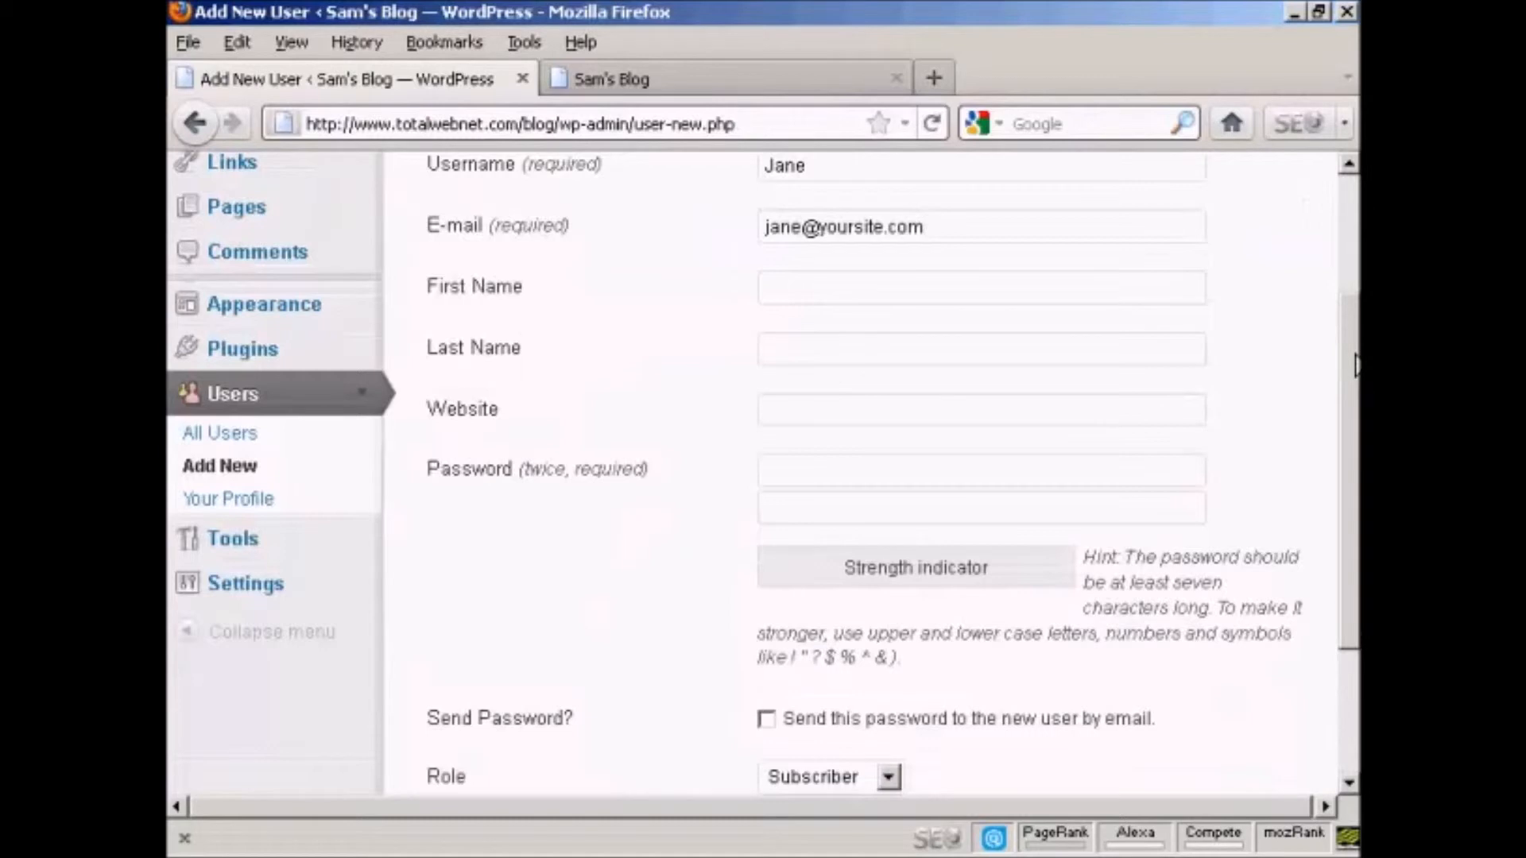
pyautogui.click(823, 469)
pyautogui.write('********')
pyautogui.click(794, 509)
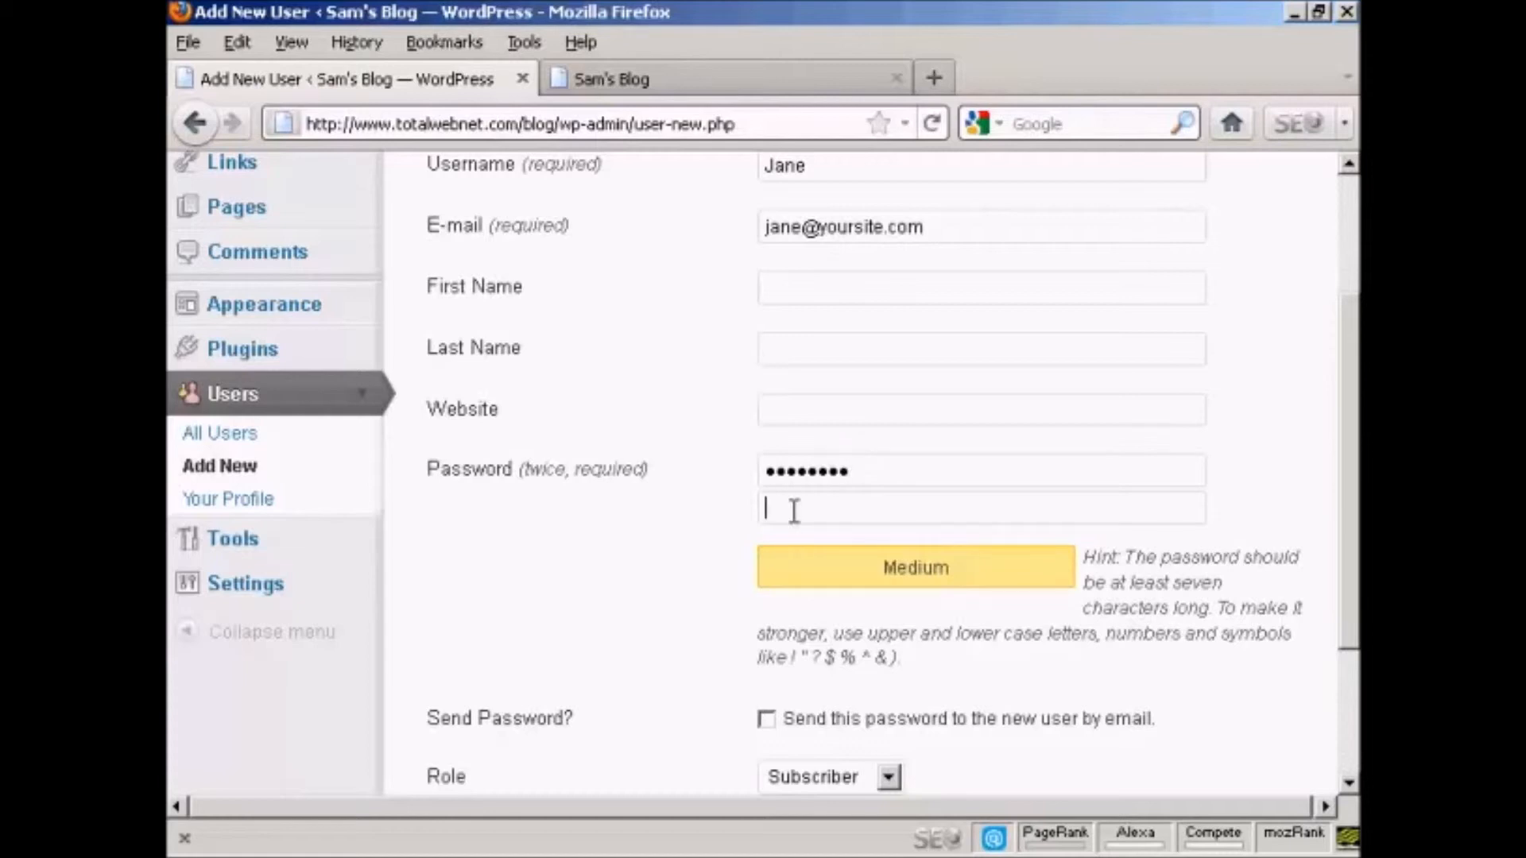
pyautogui.write('***')
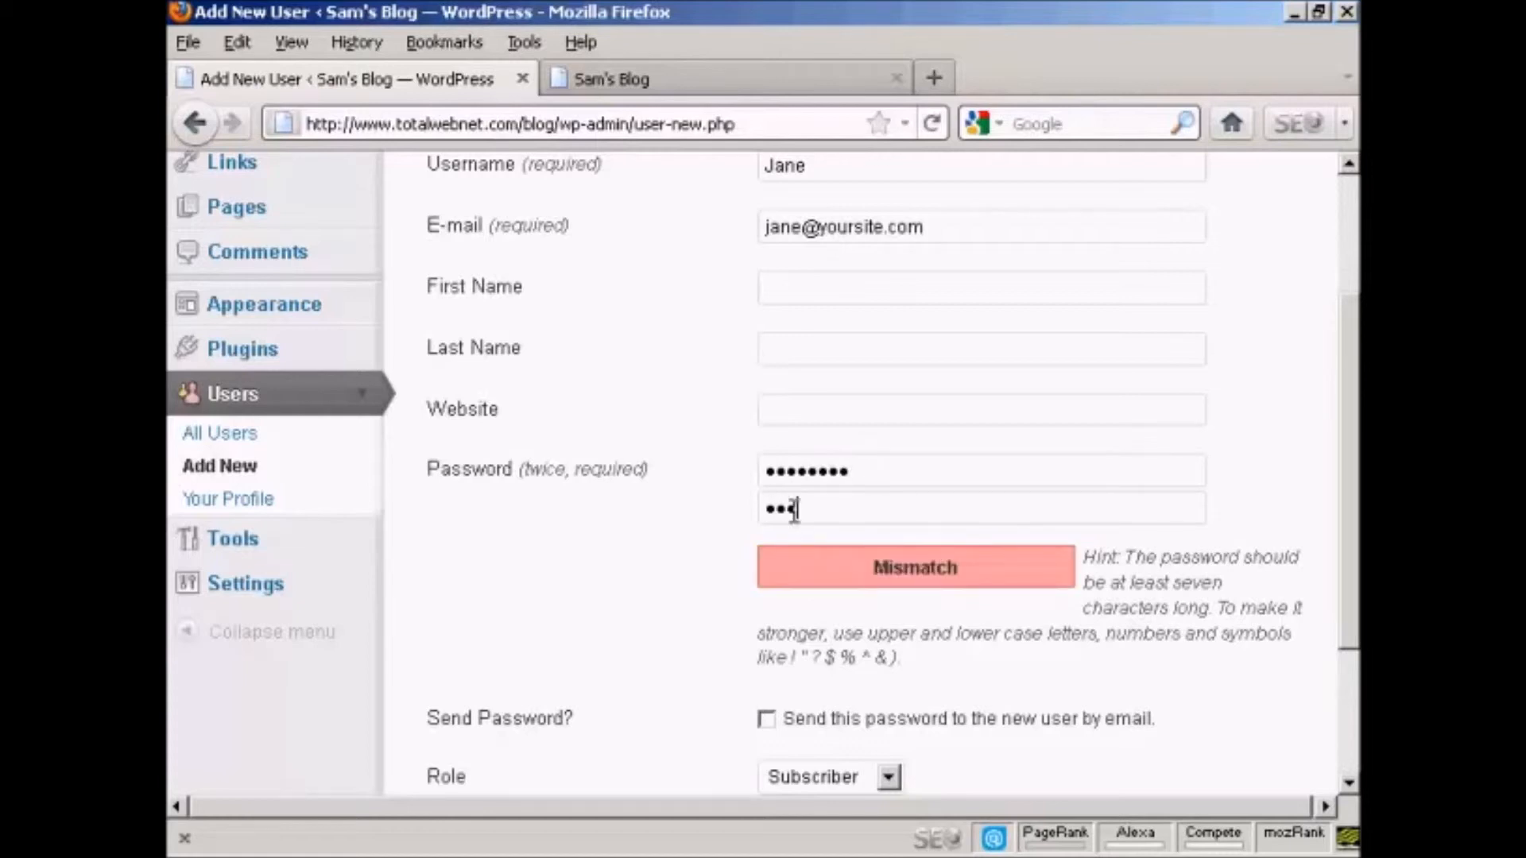
pyautogui.write('******')
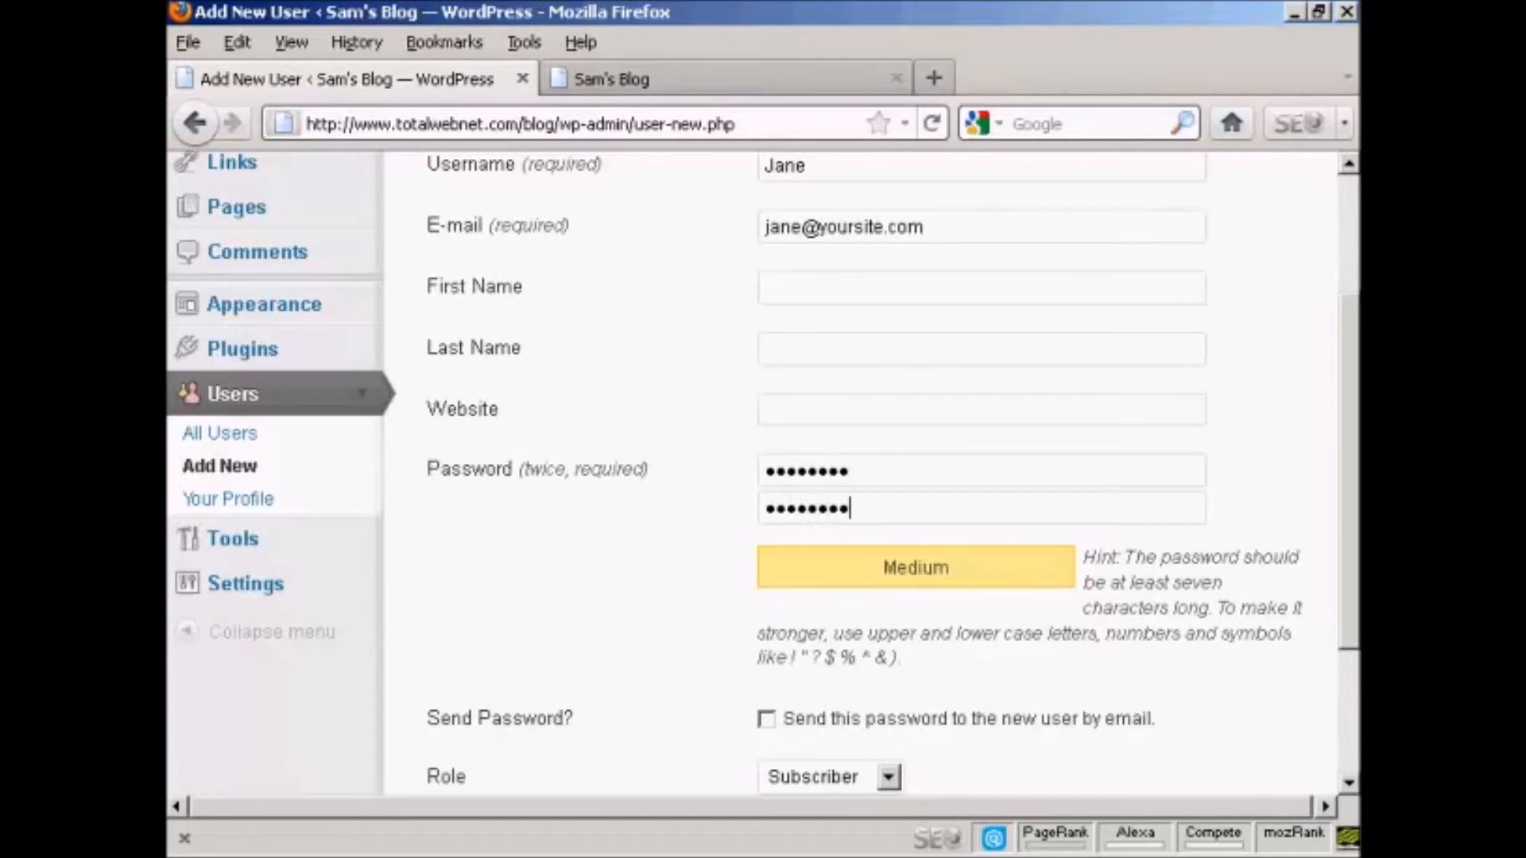
pyautogui.scroll(-3, 1161, 557)
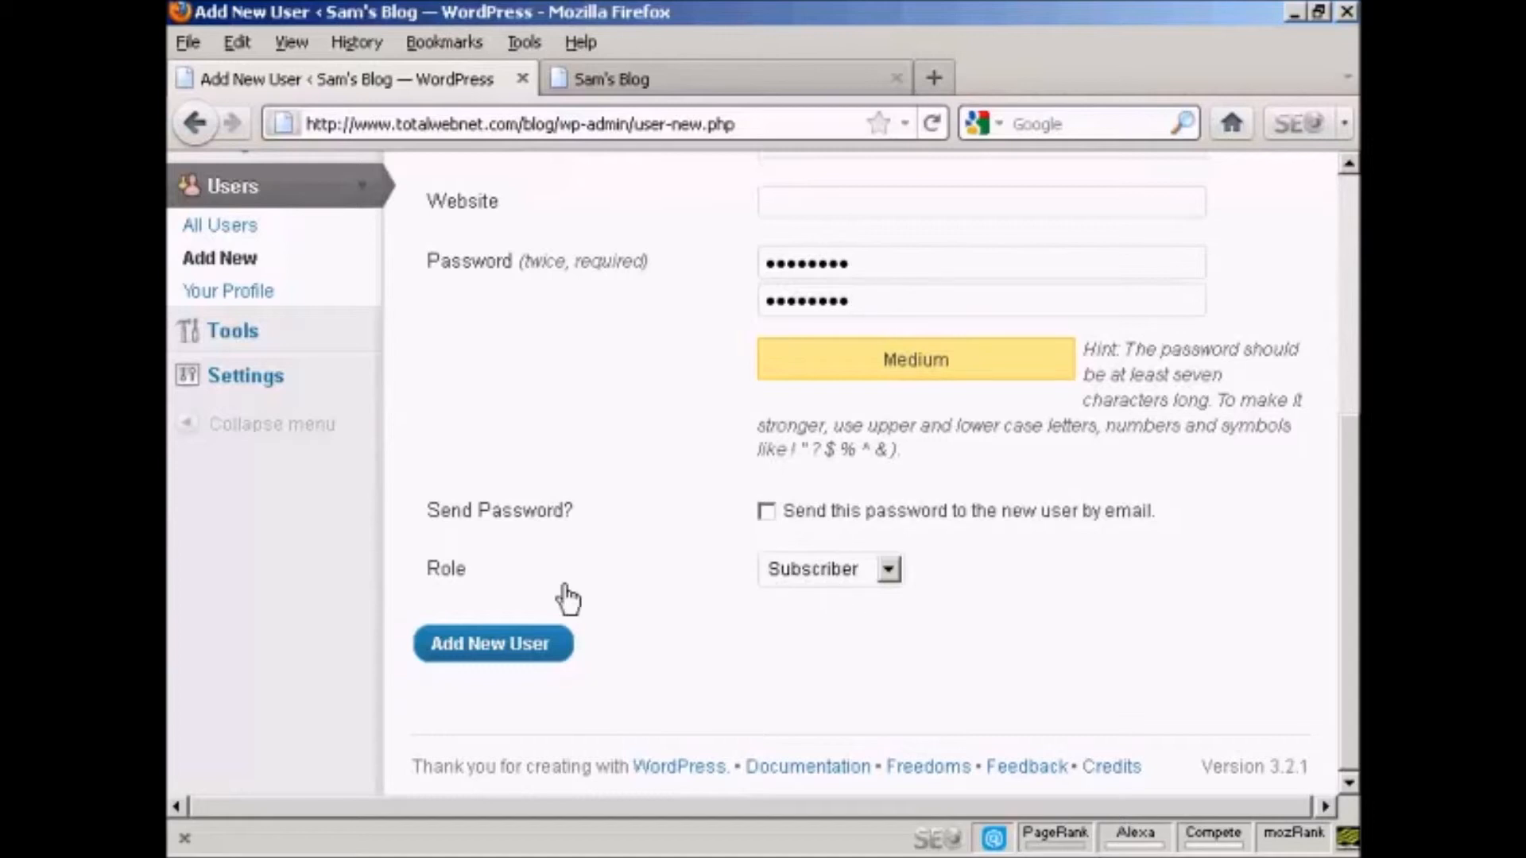
pyautogui.click(497, 652)
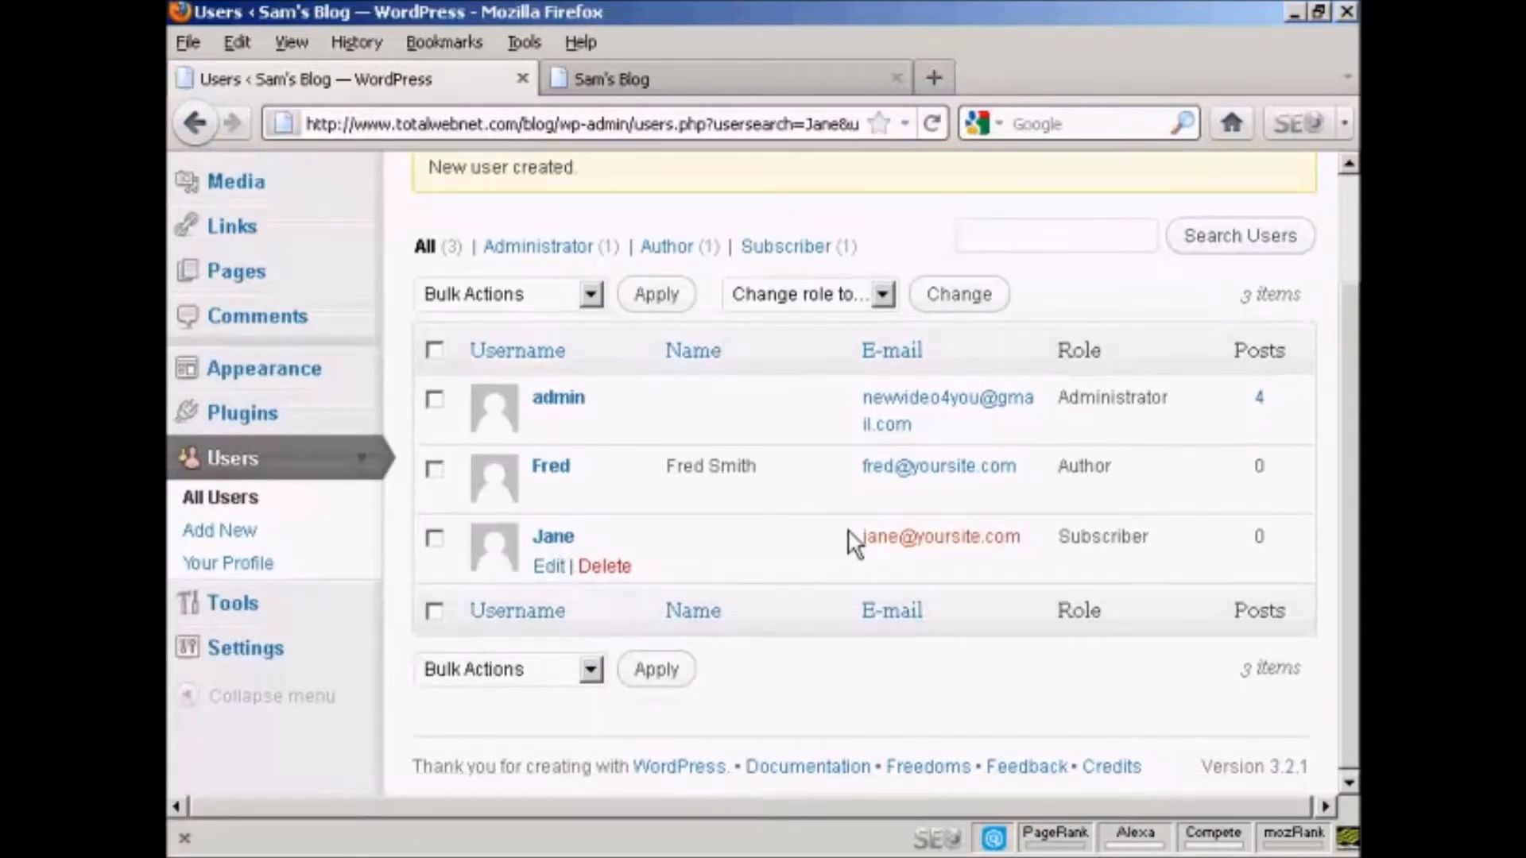
# Choose Log Out from the 'Howdy, admin' dropdown at the top right.
pyautogui.moveTo(1346, 410); pyautogui.dragTo(1352, 267)
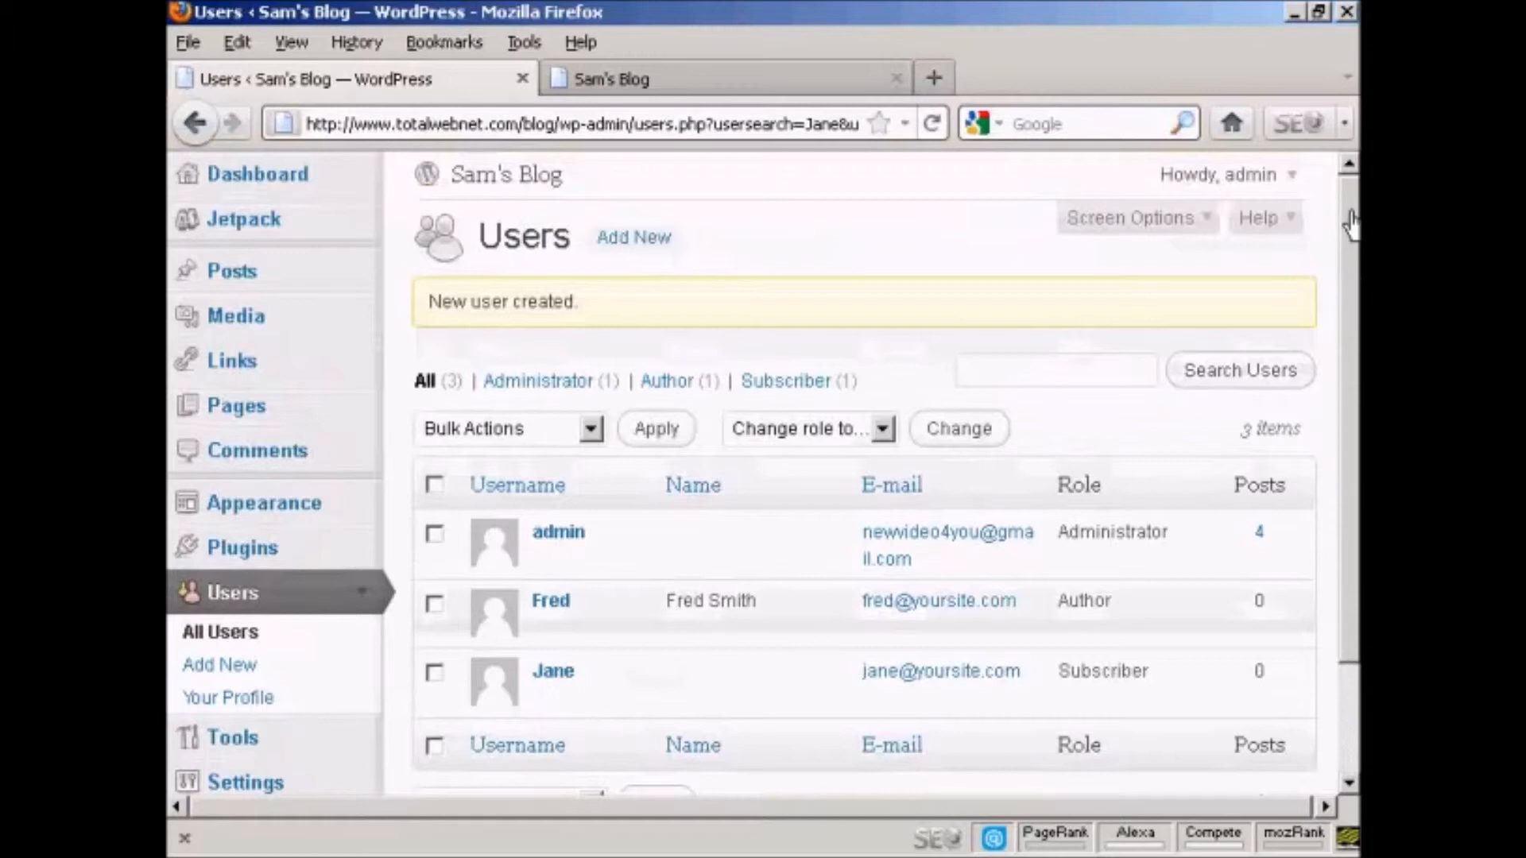
pyautogui.click(1292, 179)
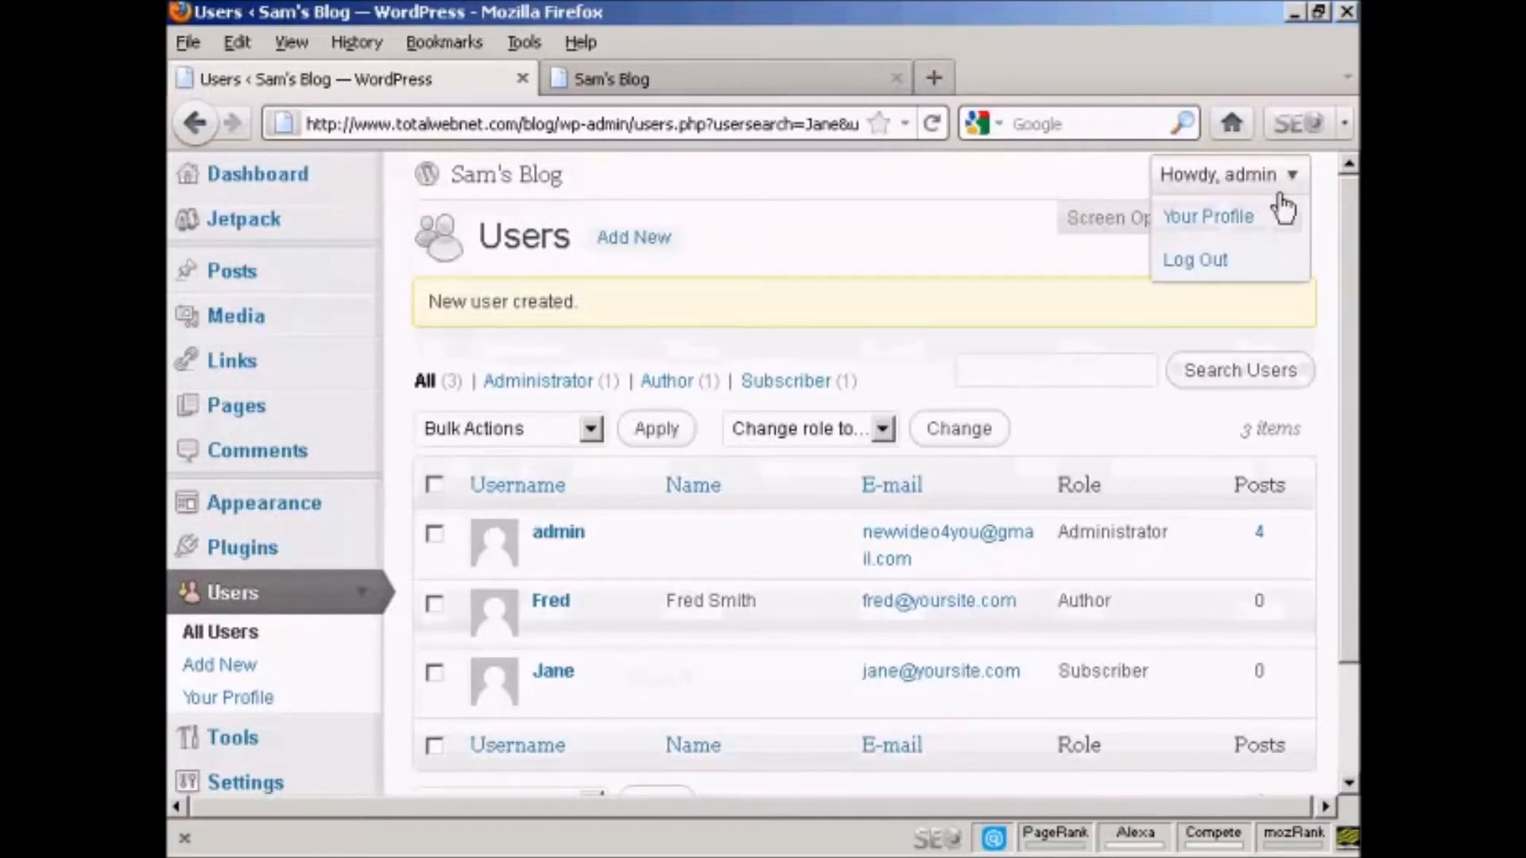
pyautogui.click(1198, 264)
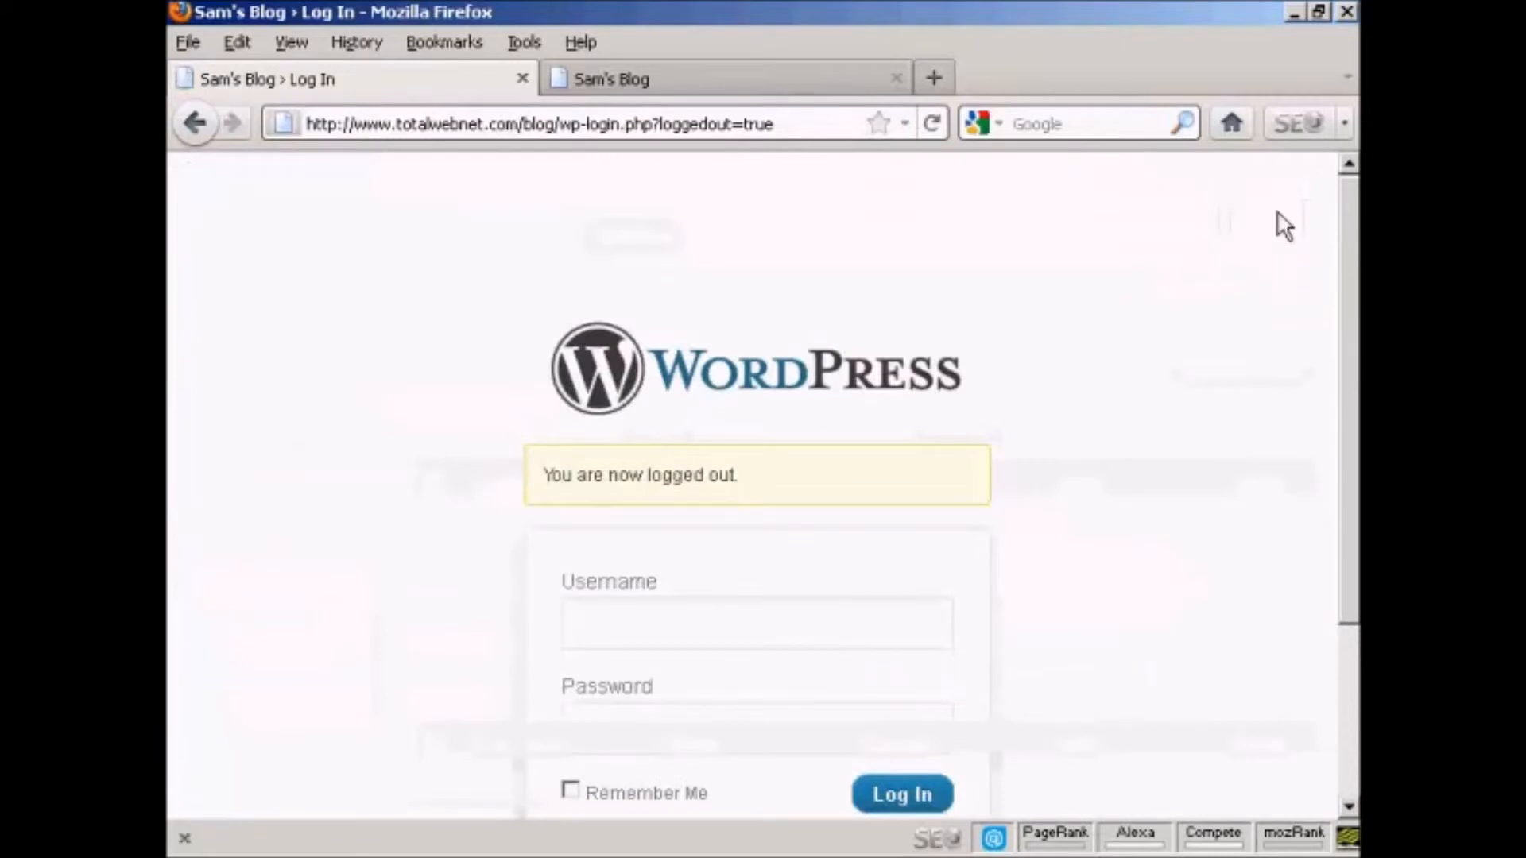
# Sign in on the login form with the new subscriber's username and password.
pyautogui.scroll(-3, 1348, 231)
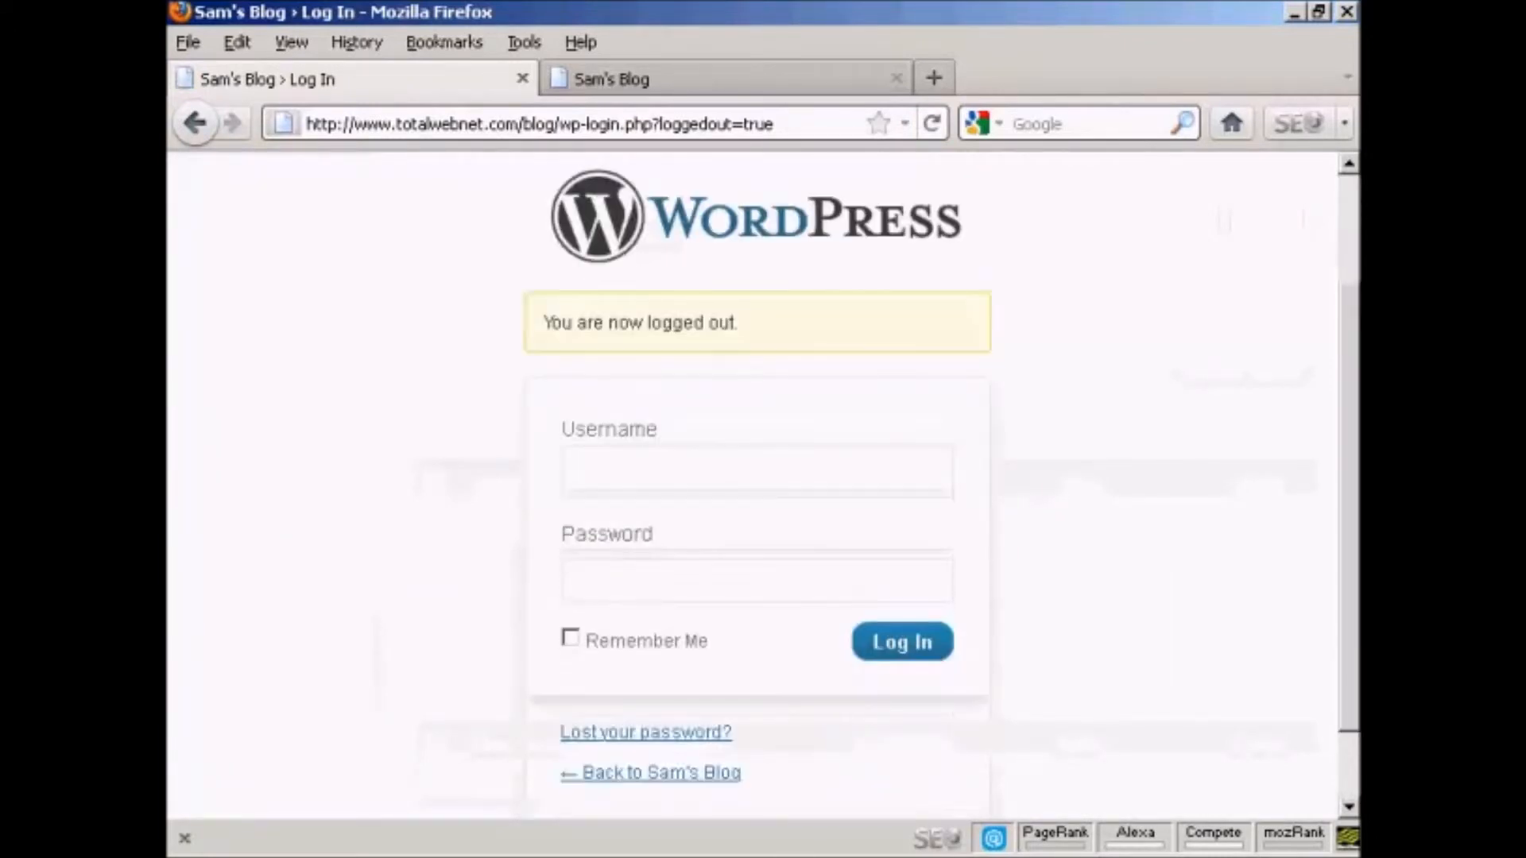
pyautogui.click(626, 473)
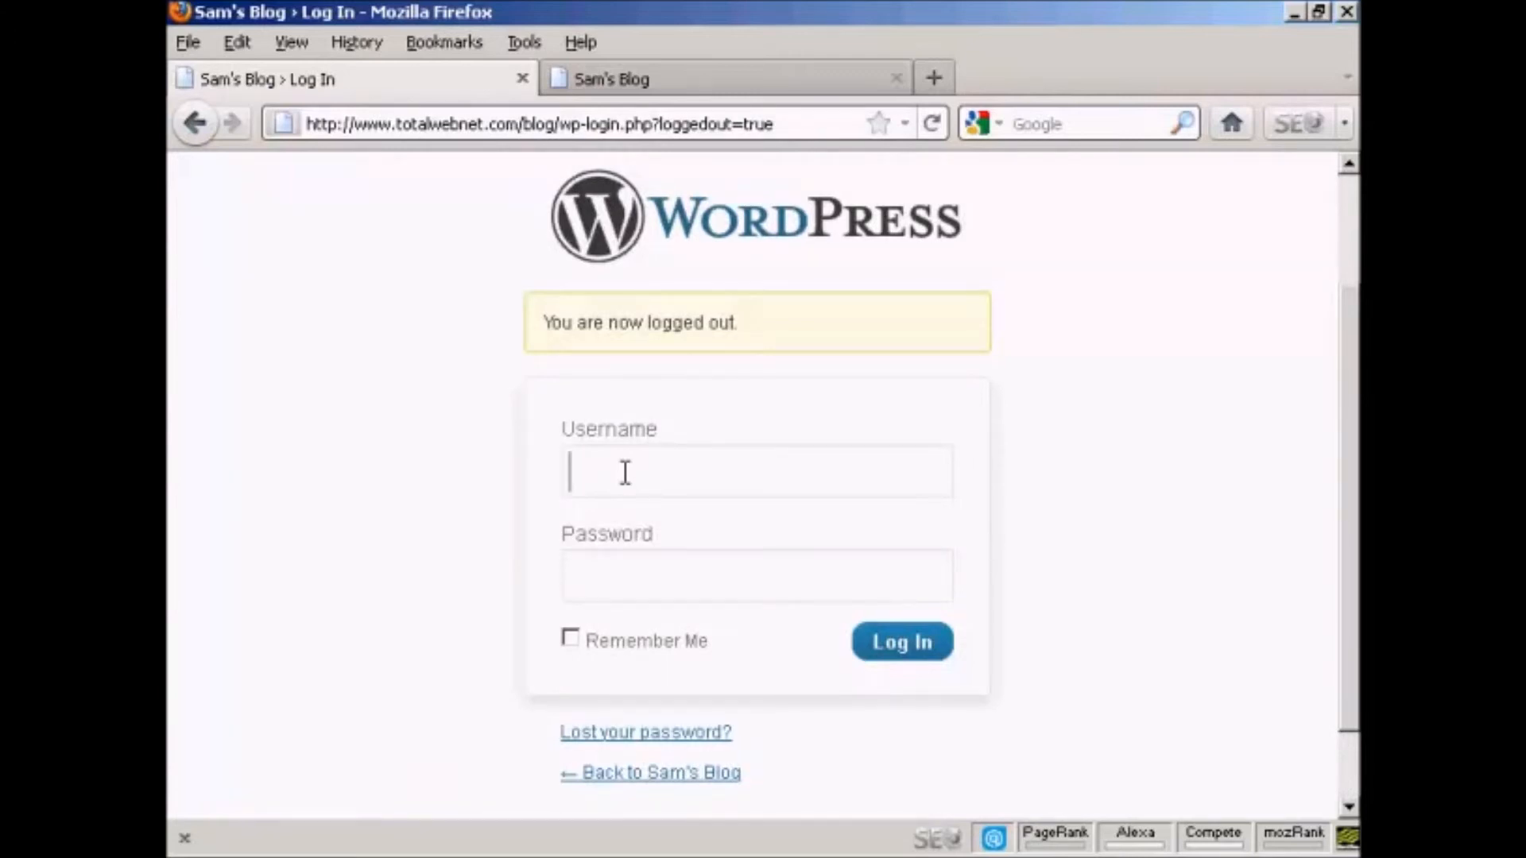
pyautogui.write('jane')
pyautogui.click(621, 575)
pyautogui.write('••••••••')
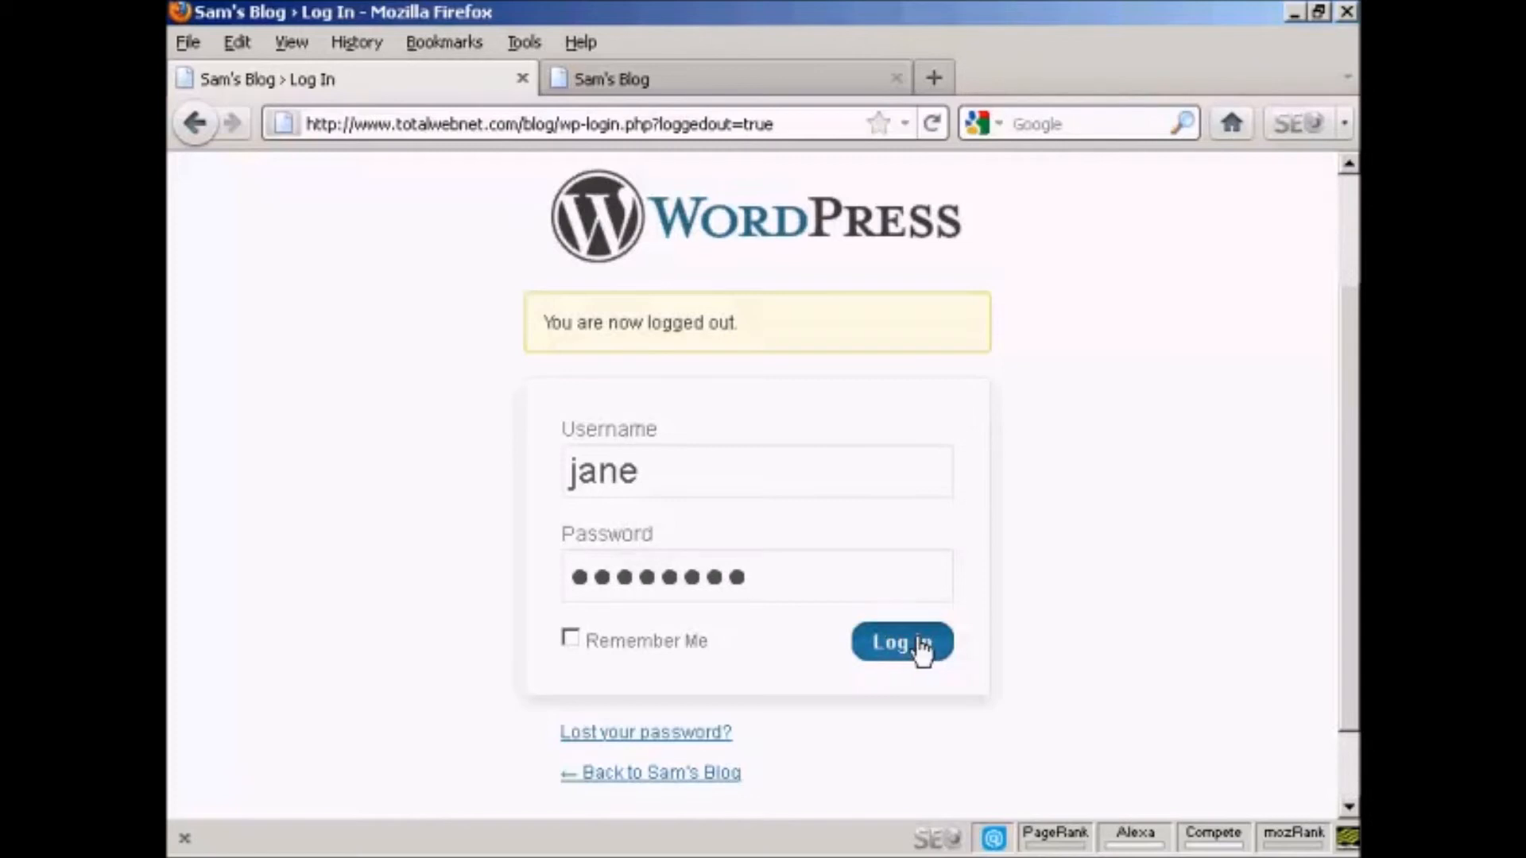
pyautogui.click(920, 644)
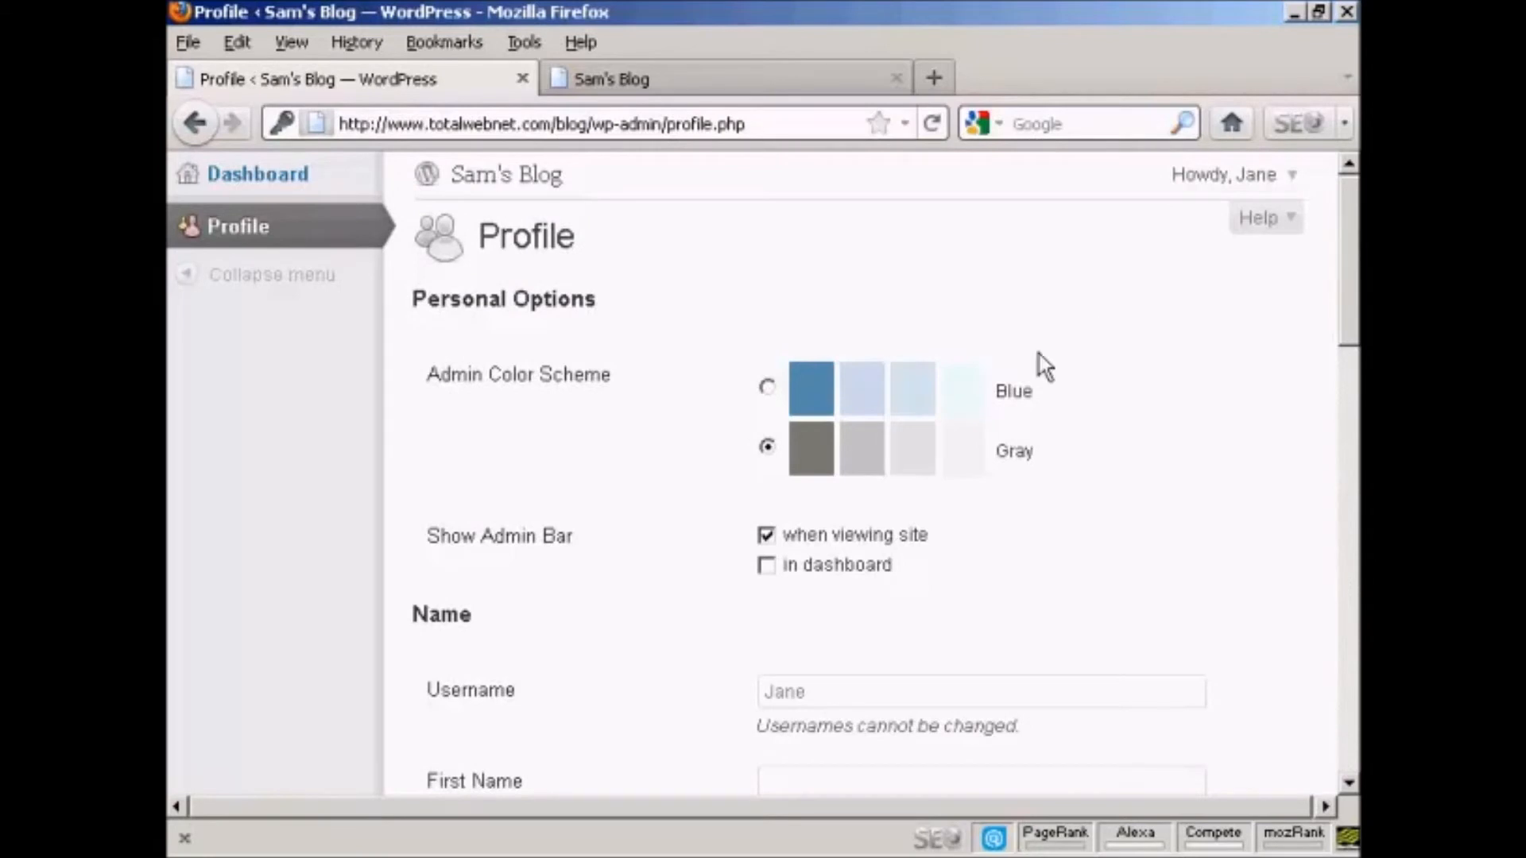
# Scroll through the subscriber's Profile page, then log out from the Howdy menu.
pyautogui.moveTo(1349, 235); pyautogui.dragTo(1337, 491)
pyautogui.scroll(-10, 1337, 491)
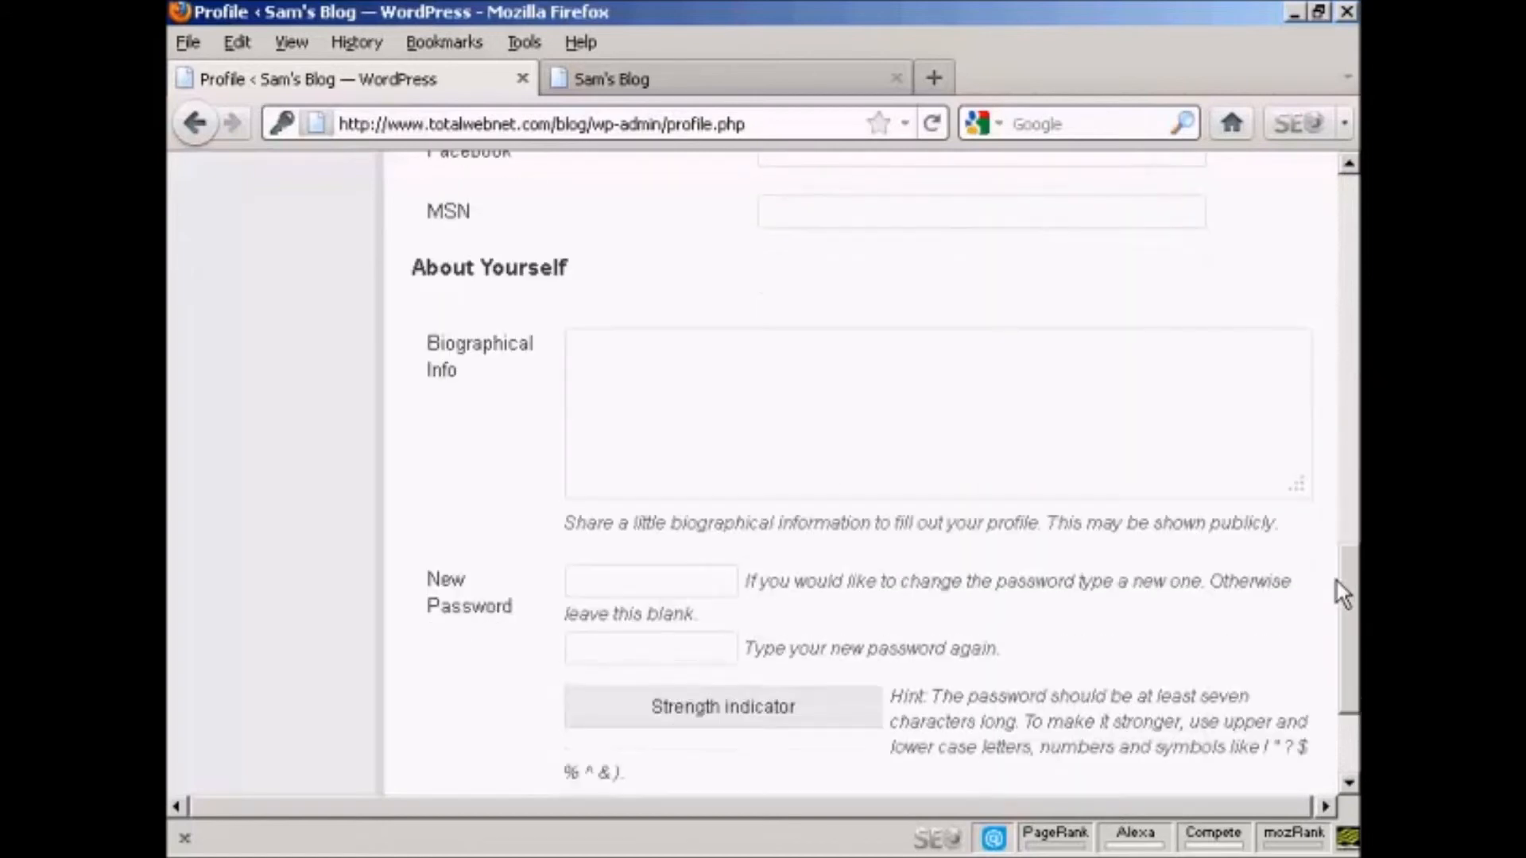
pyautogui.moveTo(1349, 541); pyautogui.dragTo(1351, 163)
pyautogui.click(1293, 176)
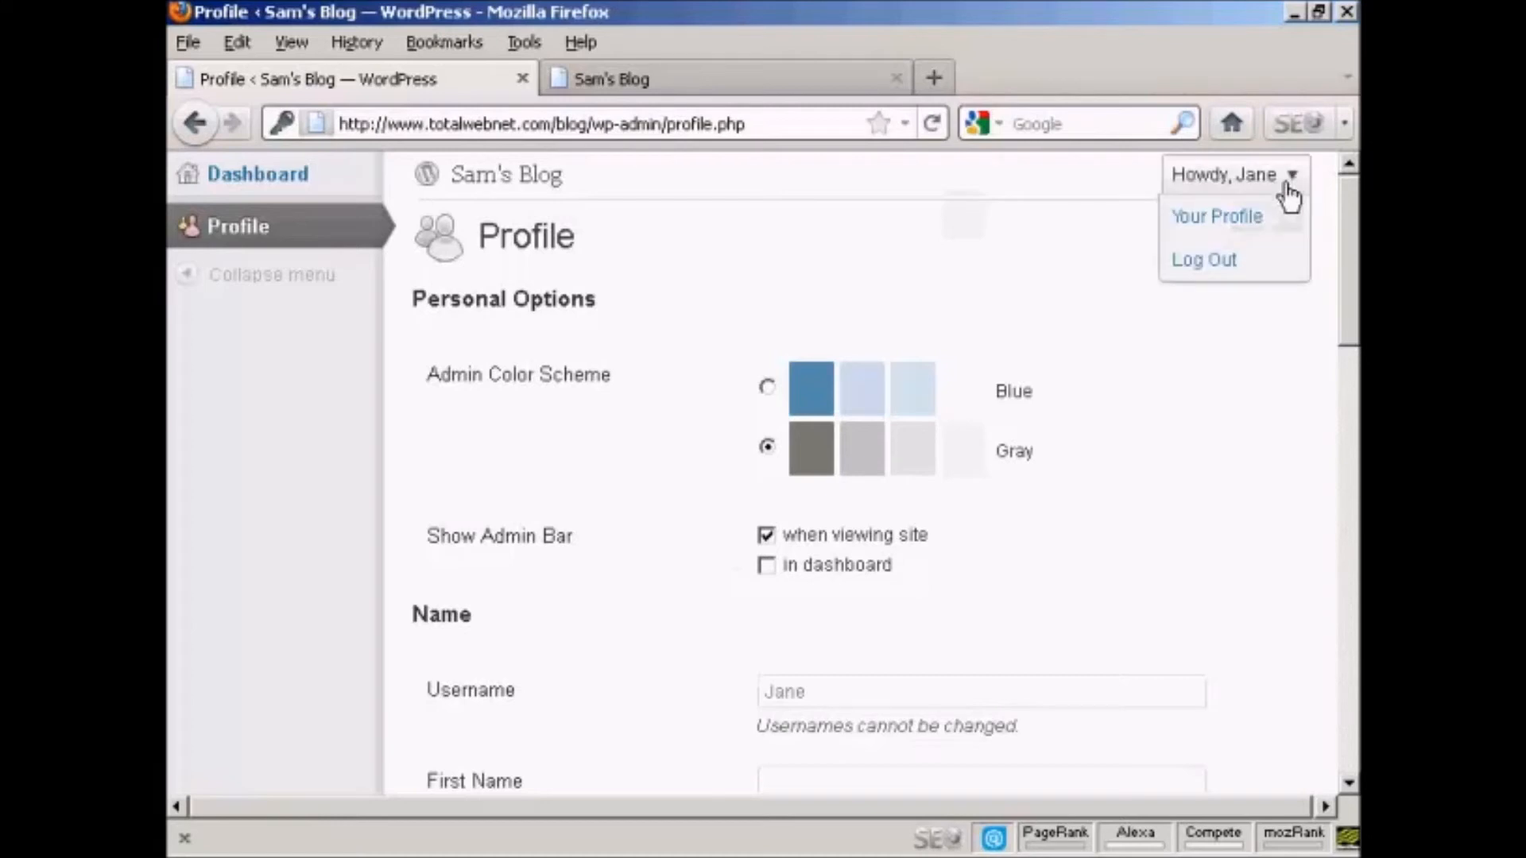
pyautogui.click(1202, 261)
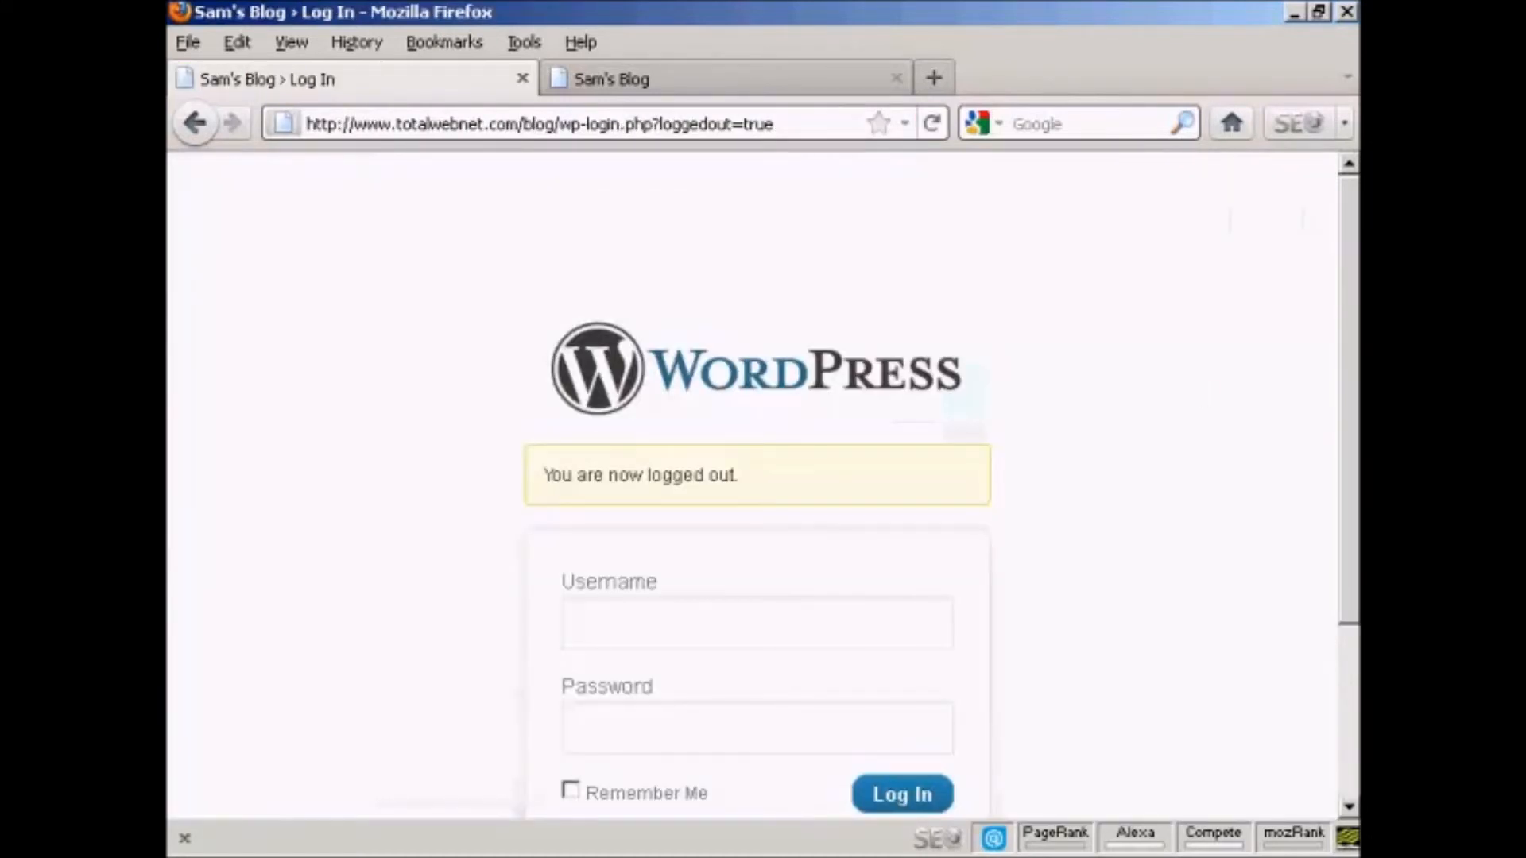
# Sign back in as admin using the browser's saved 'admin' login details.
pyautogui.moveTo(1349, 340); pyautogui.dragTo(1349, 398)
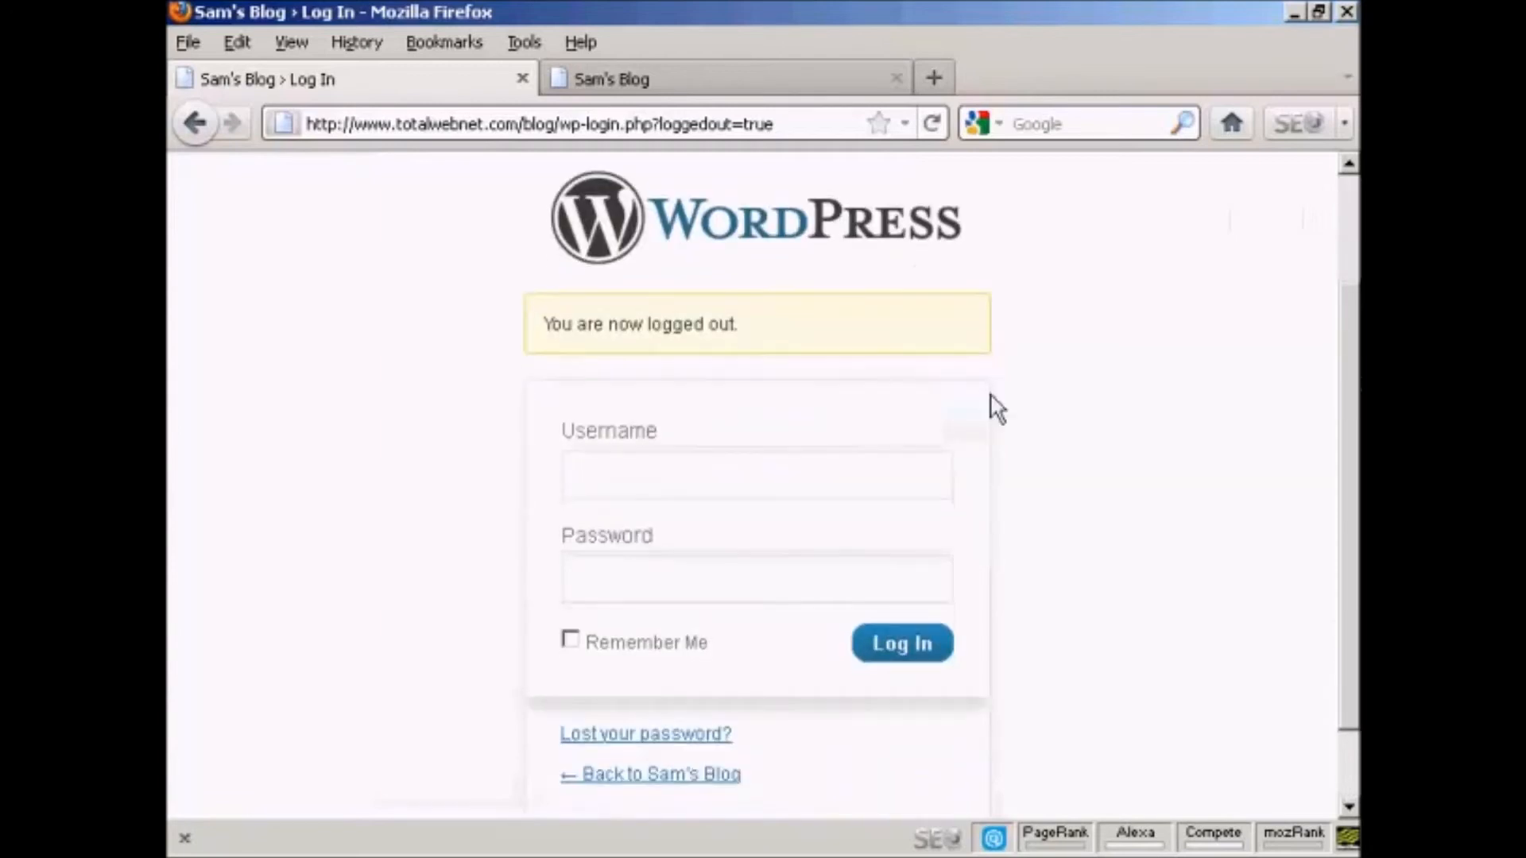
pyautogui.click(628, 477)
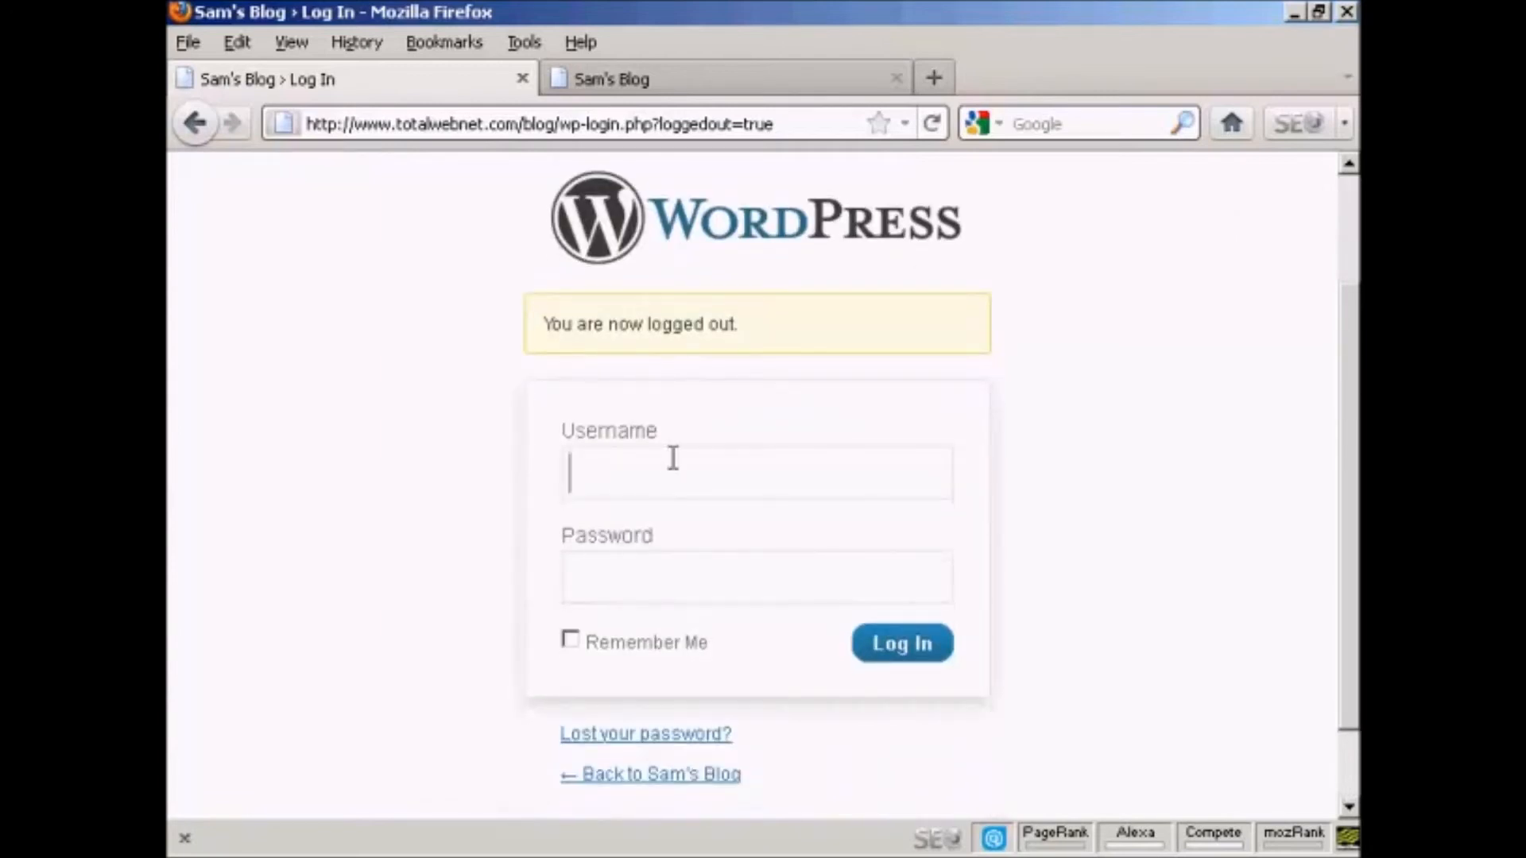
pyautogui.write('a')
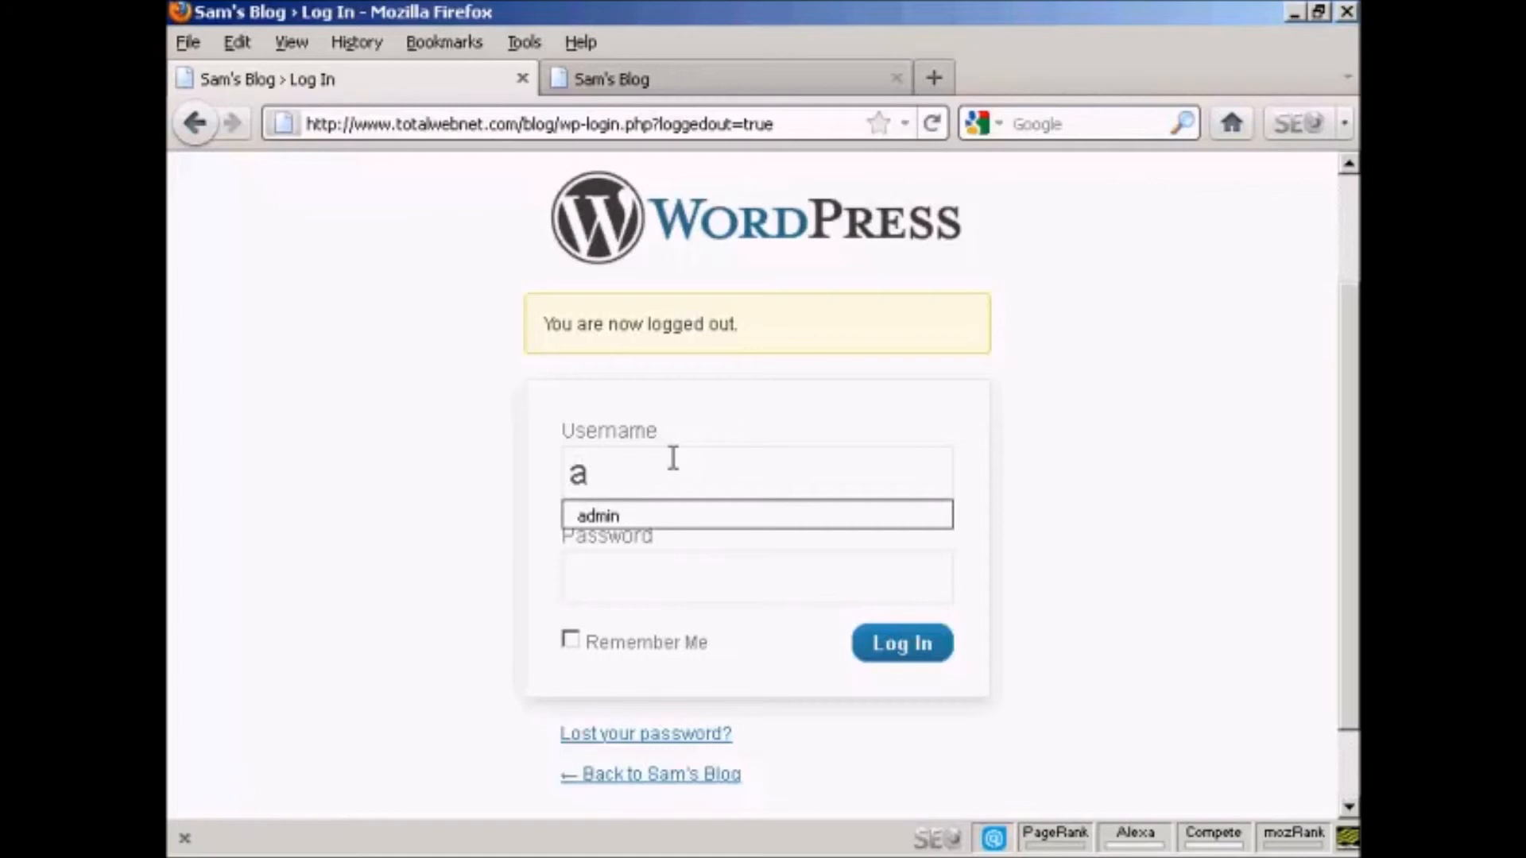
pyautogui.click(672, 517)
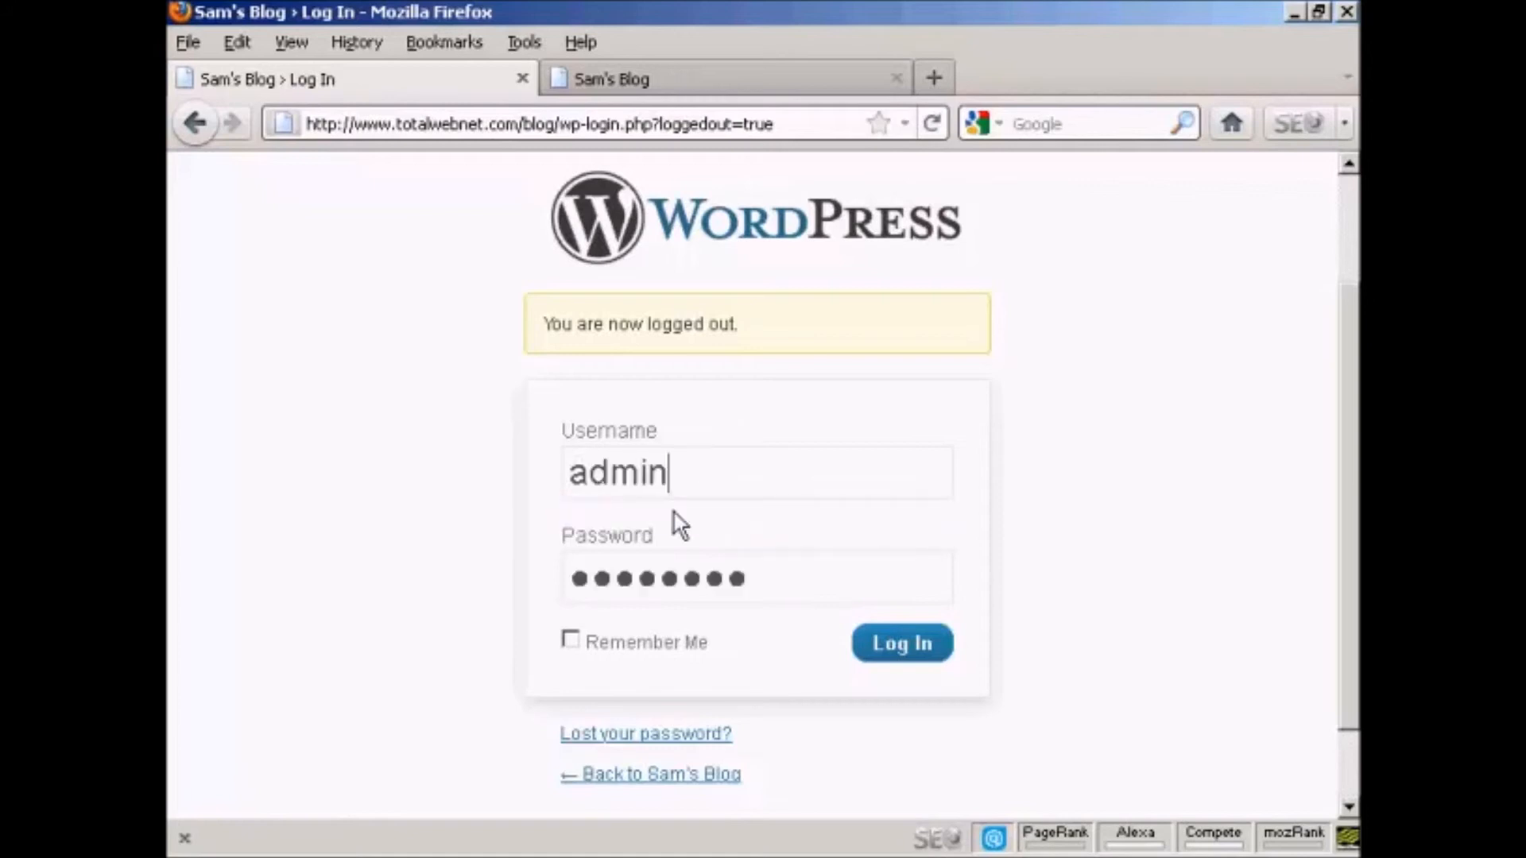
pyautogui.click(903, 646)
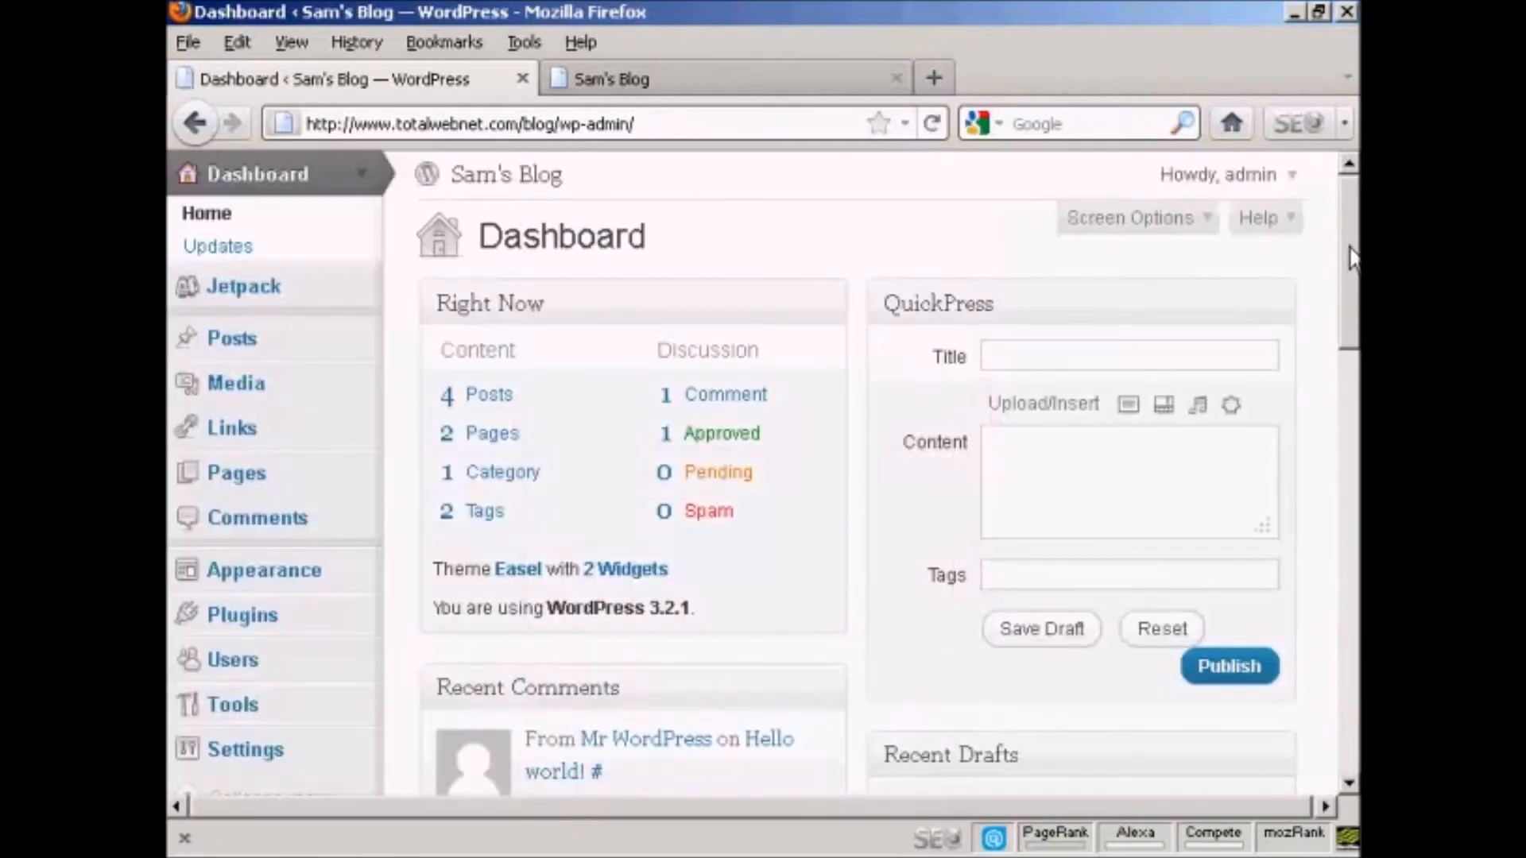
# Open the Users page from the admin sidebar of the Dashboard.
pyautogui.moveTo(1351, 259); pyautogui.dragTo(1351, 305)
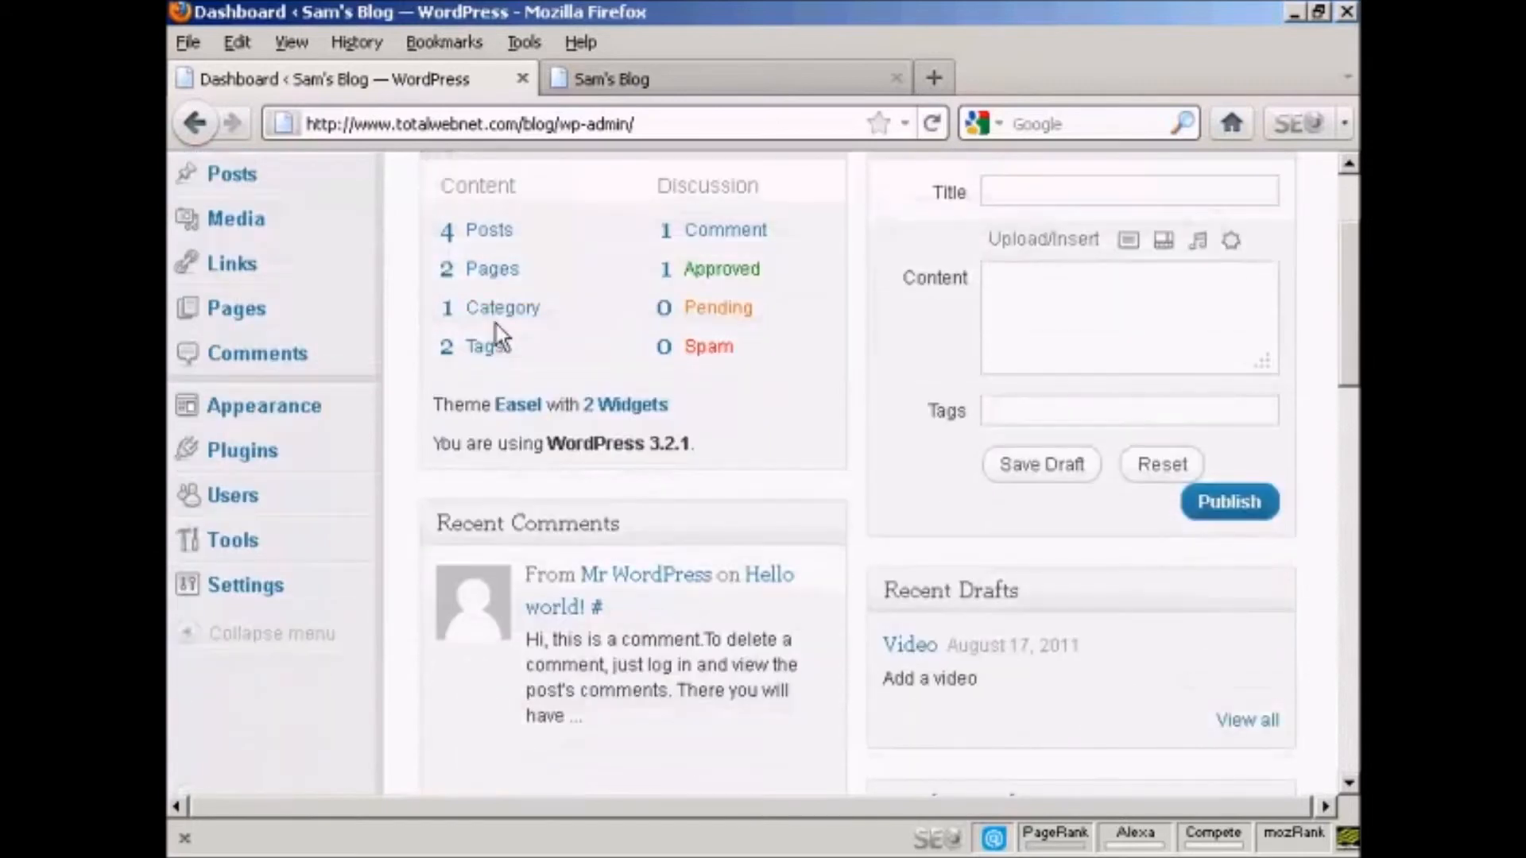
pyautogui.click(248, 499)
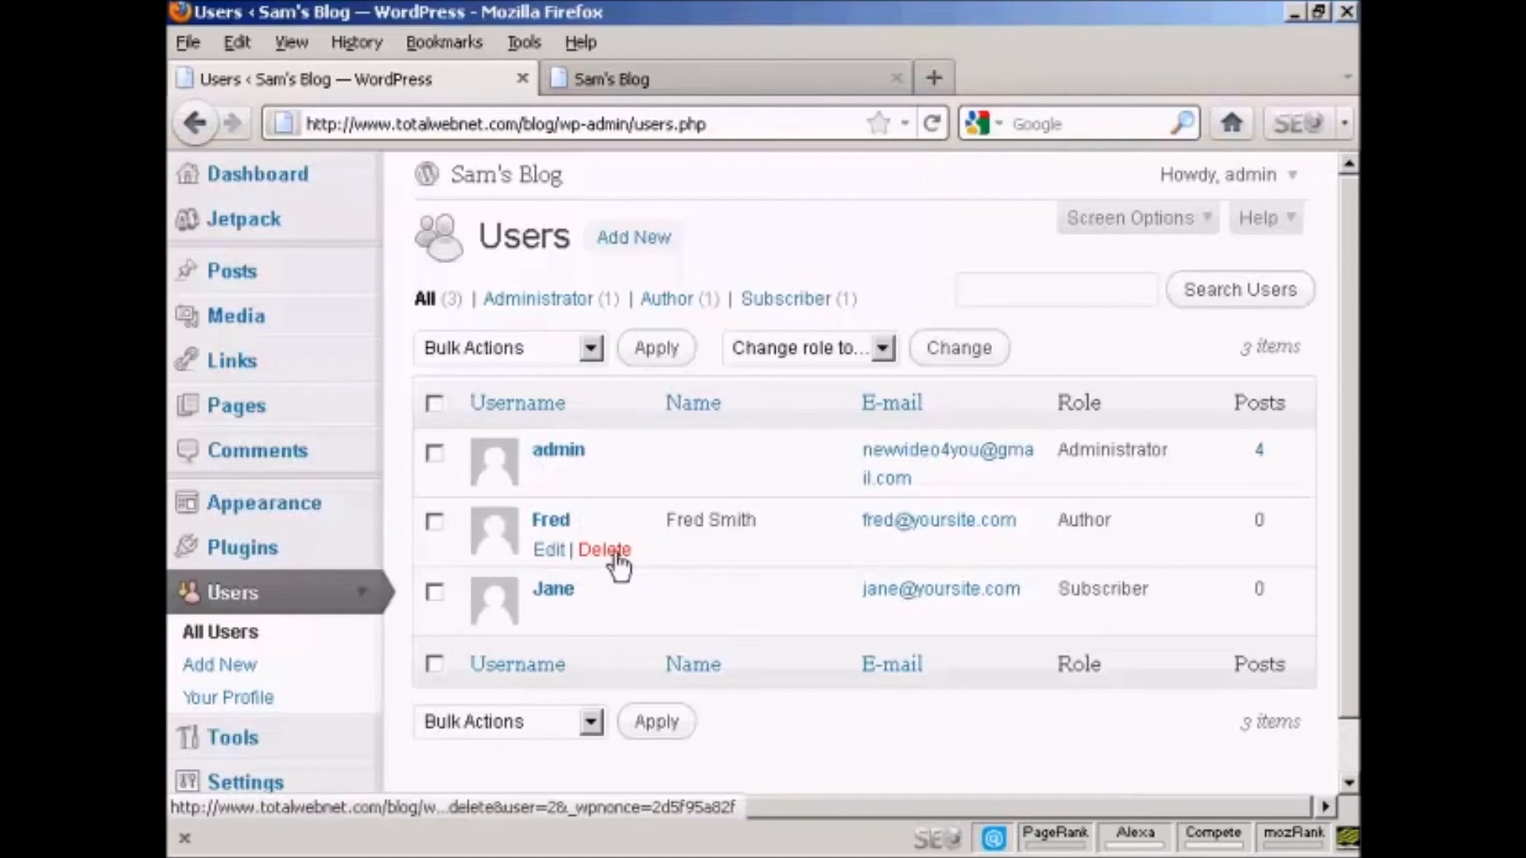
# Delete the Author account with 'Delete all posts and links' selected, and confirm the deletion.
pyautogui.click(614, 558)
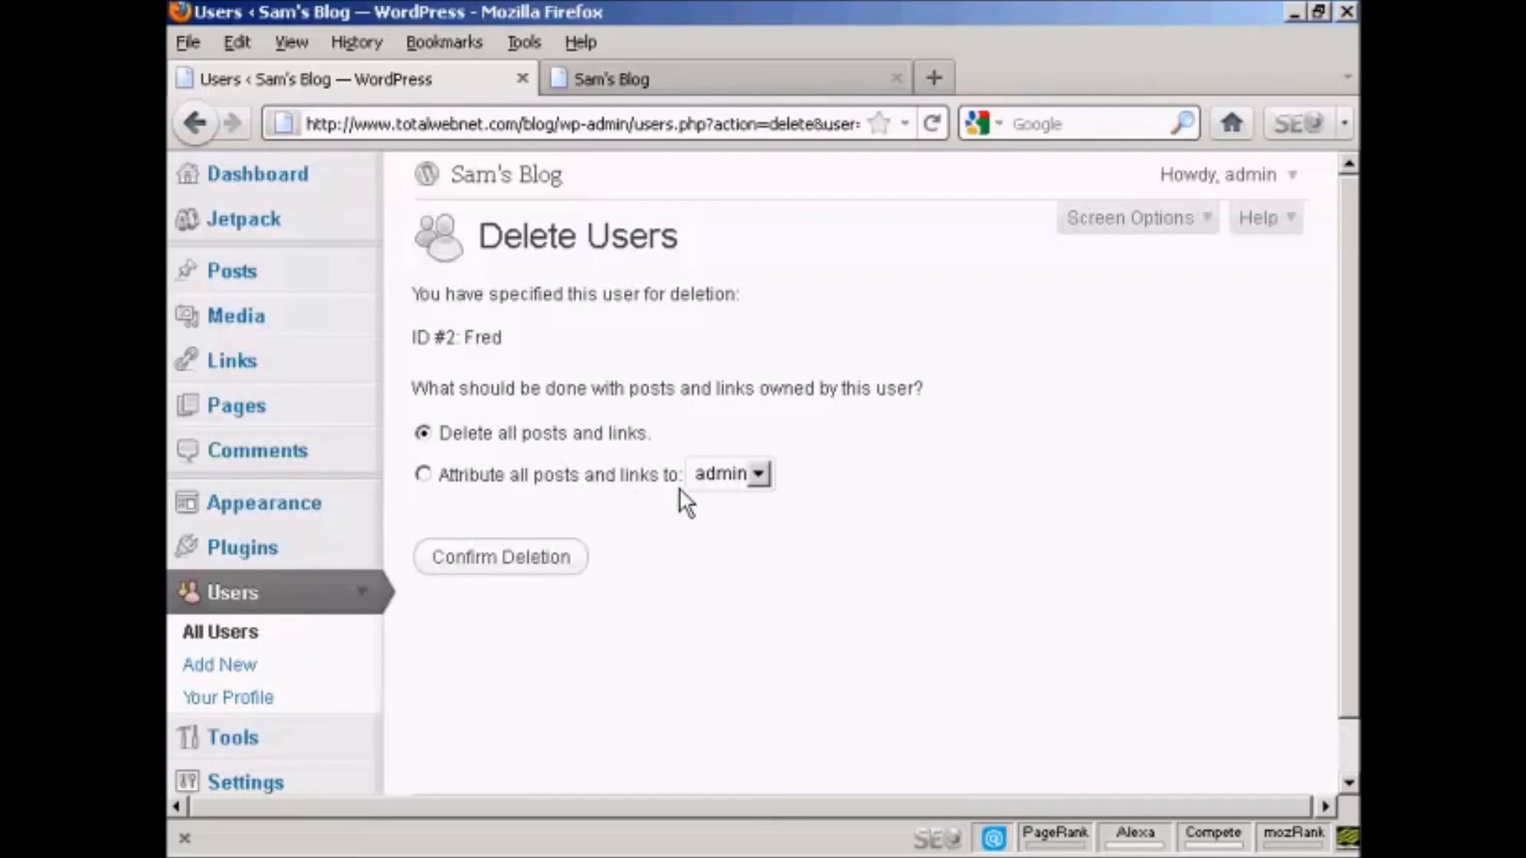
pyautogui.click(759, 476)
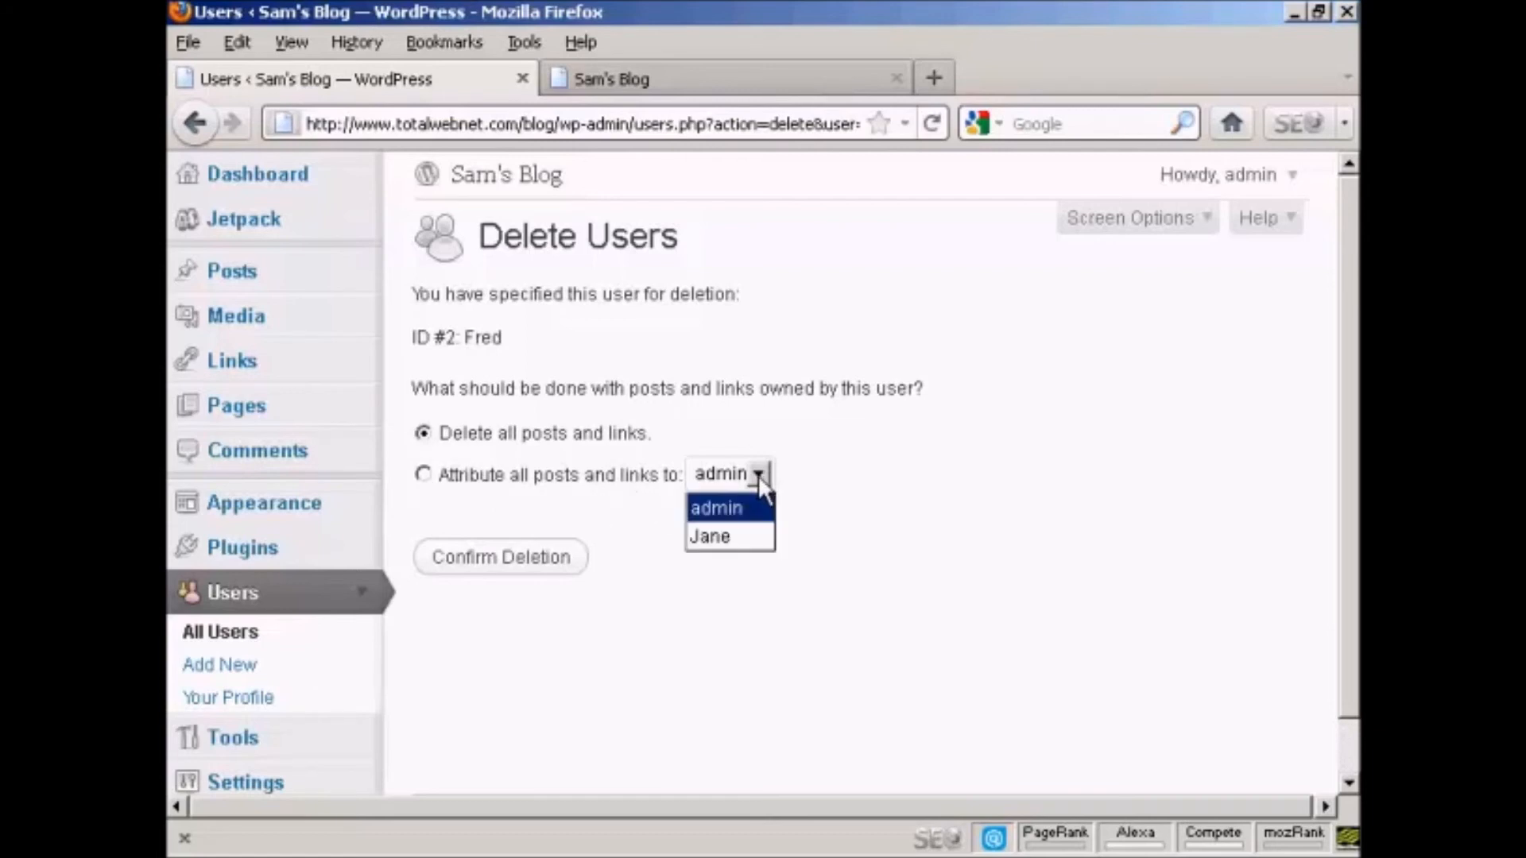
pyautogui.click(815, 453)
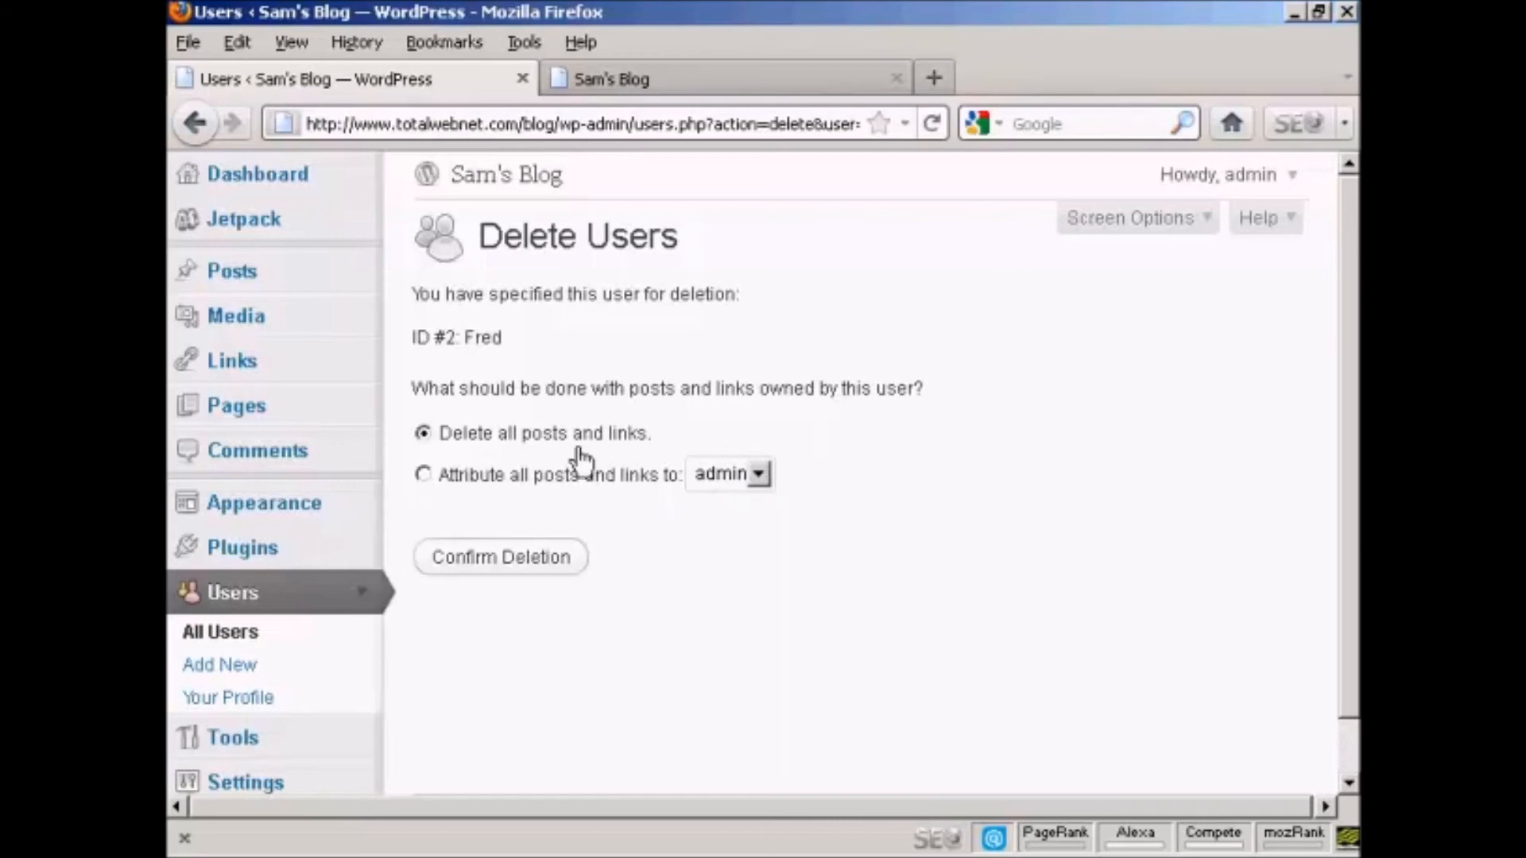
pyautogui.click(508, 570)
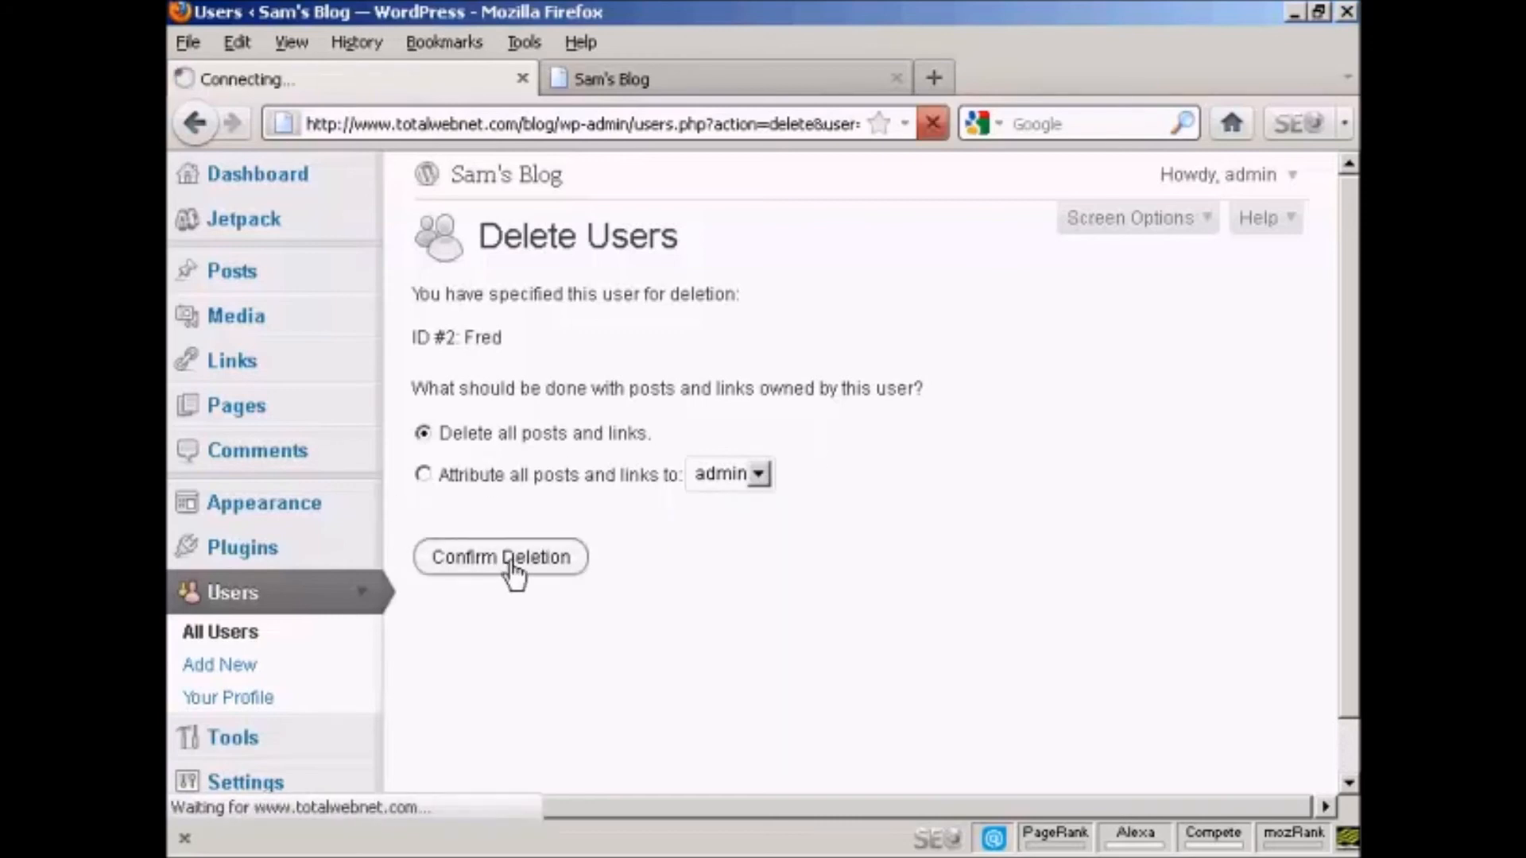